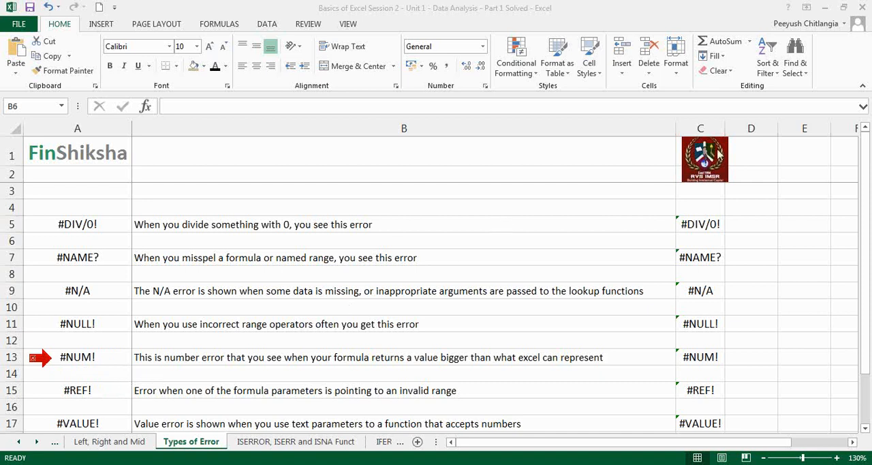
Read through the error types and their descriptions on the Types of Error sheet, down to row 19
key(Page_Down)
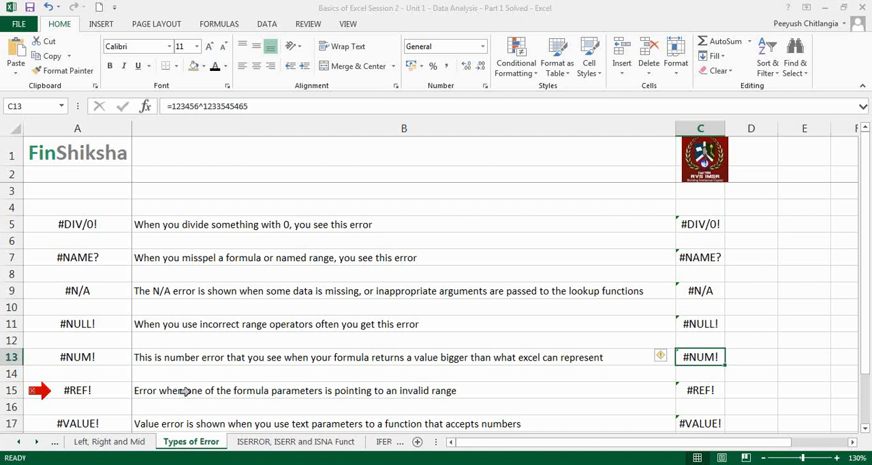
click(32, 390)
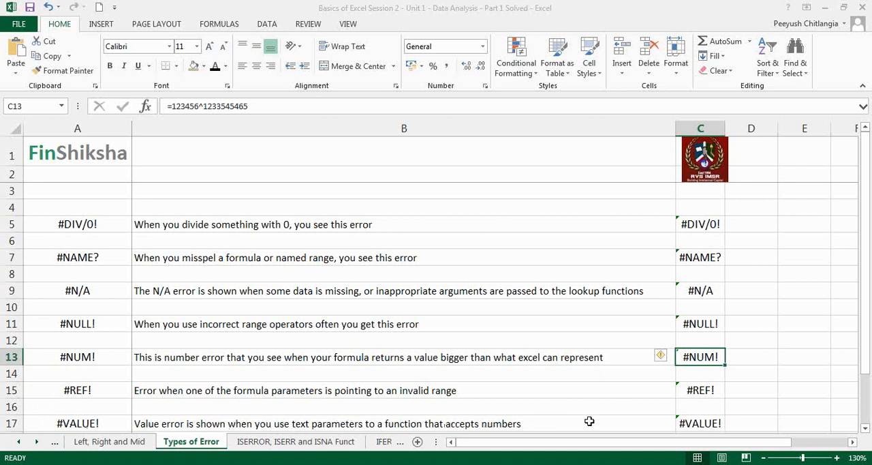
click(865, 428)
click(865, 429)
click(865, 428)
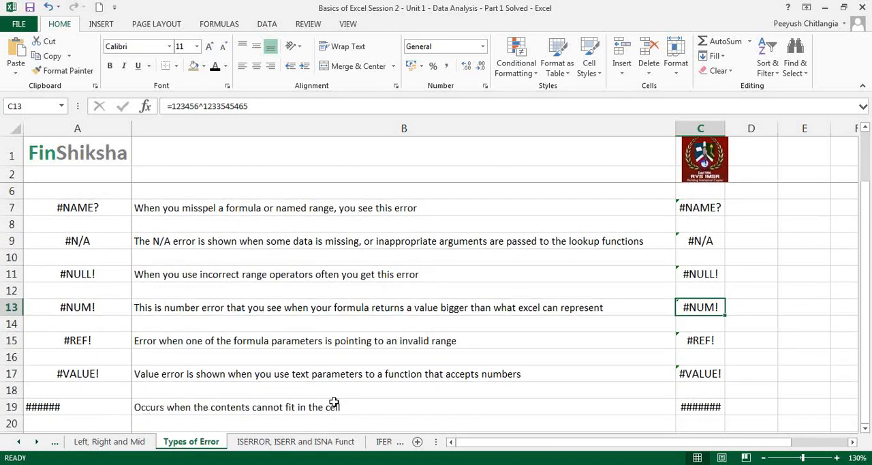
Inspect the formulas behind the #DIV/0! example in C5 and the #NAME? example in C7 without changing them
scroll(366, 368, up, 1)
double_click(687, 224)
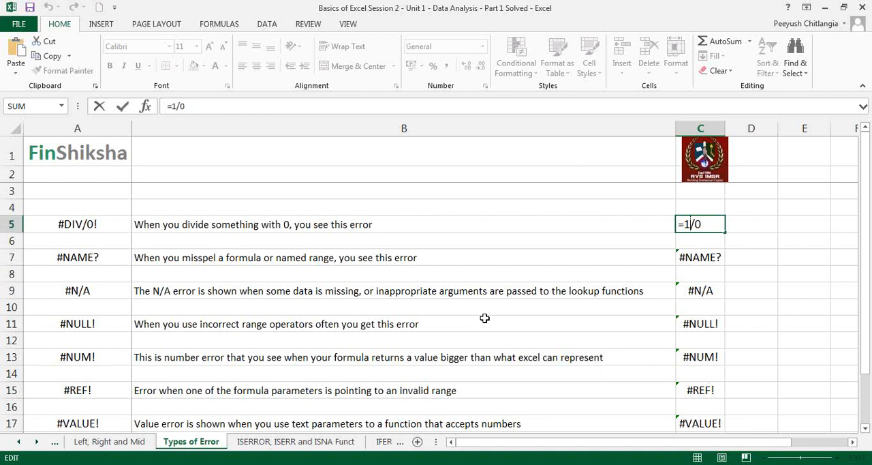
key(Escape)
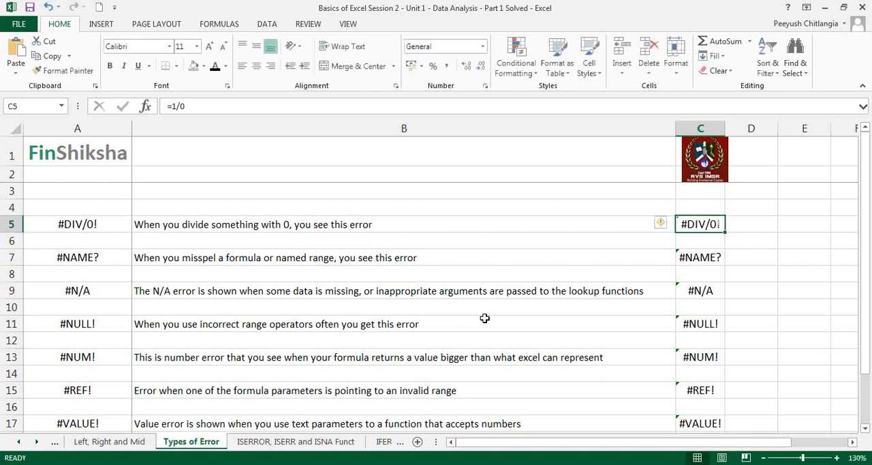
double_click(679, 256)
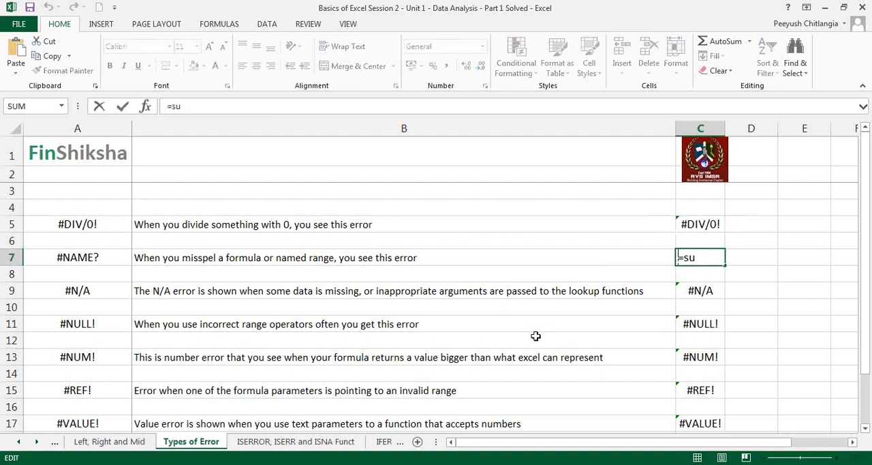
key(Escape)
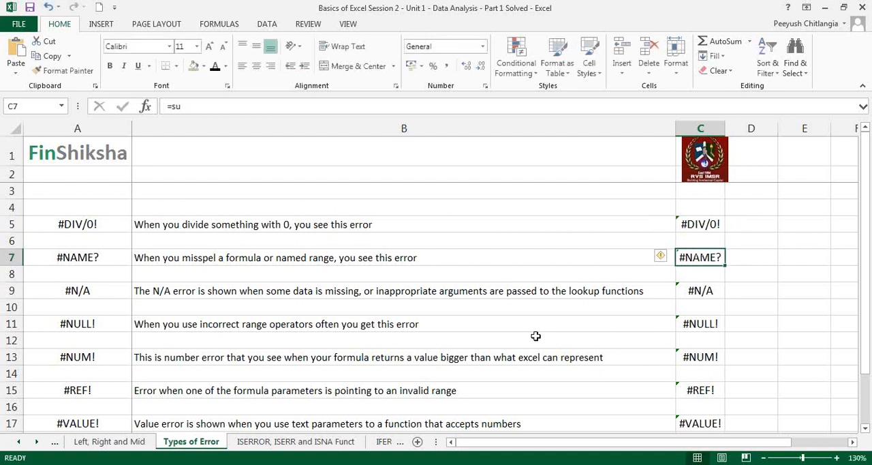
Examine the VLOOKUP formula behind the #N/A example in C9 and the SUM formula behind the #NULL! example in C11
click(691, 291)
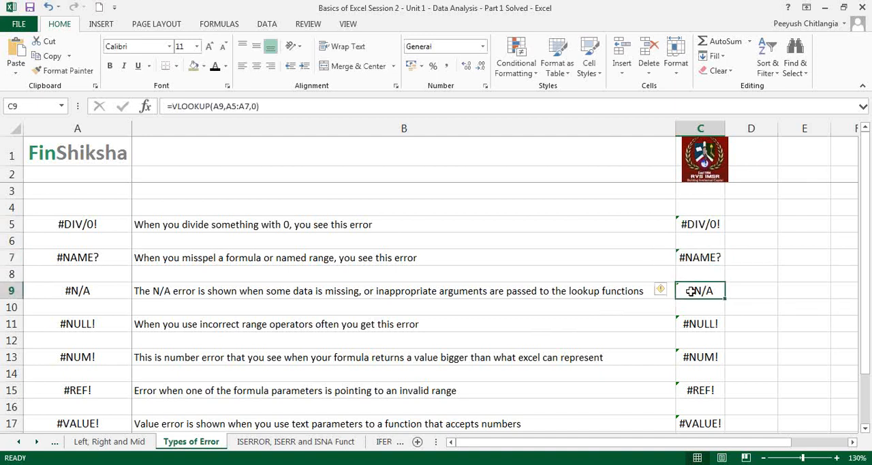
double_click(691, 291)
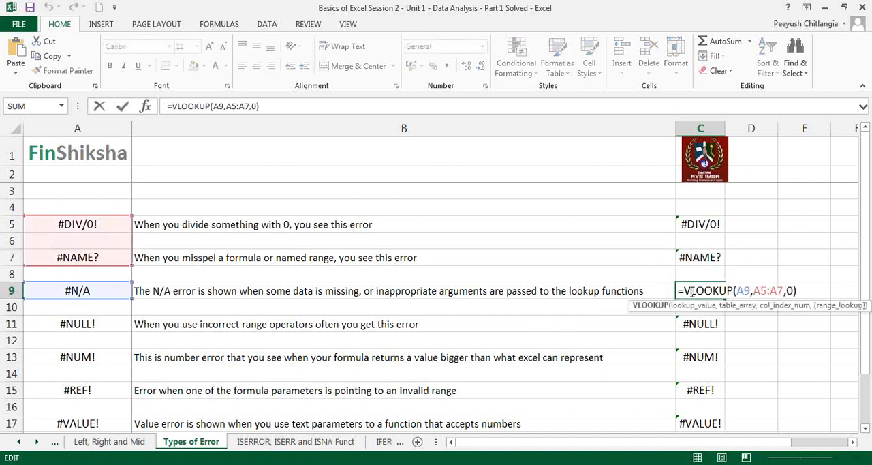
drag(684, 291, 709, 291)
key(Escape)
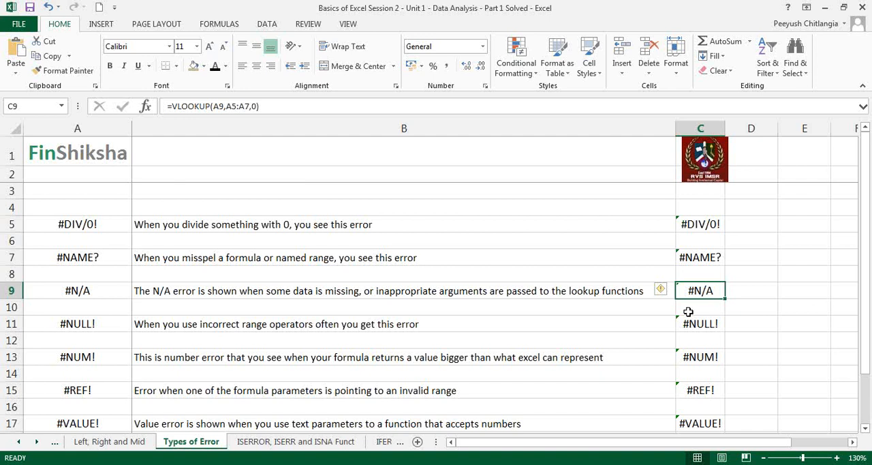
double_click(689, 323)
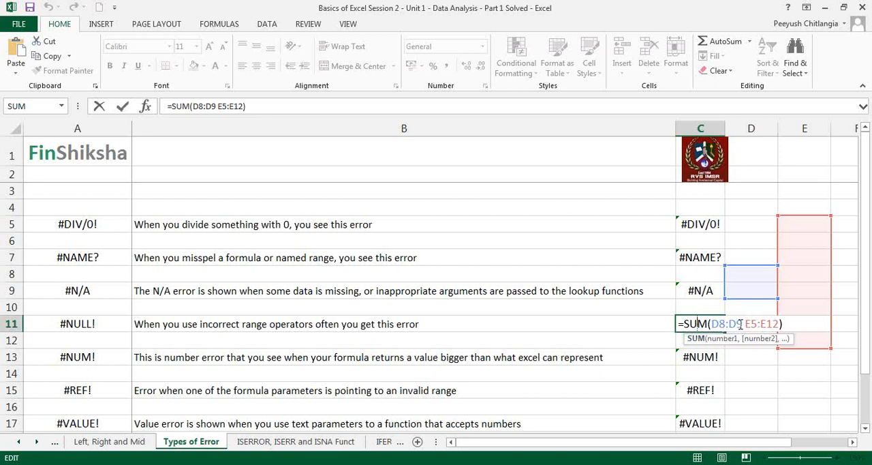
key(ctrl+Return)
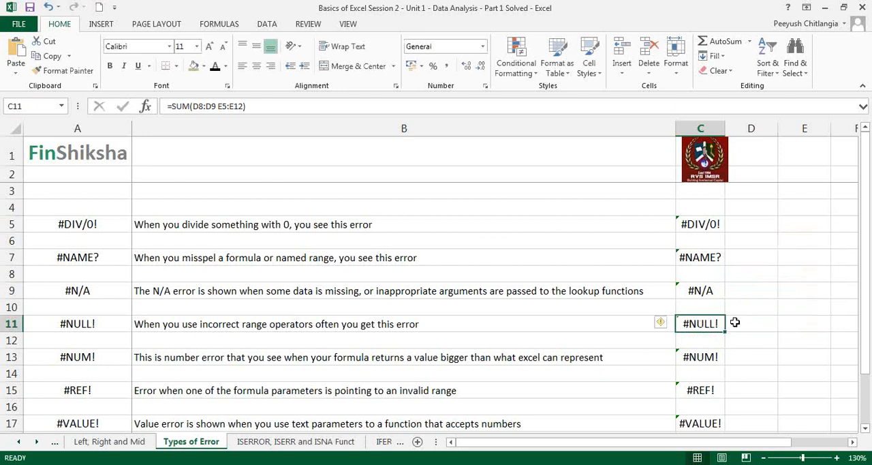
Inspect the formulas behind the #NUM! example in C13 and the #REF! example in C15, highlighting the invalid argument in the latter
double_click(710, 356)
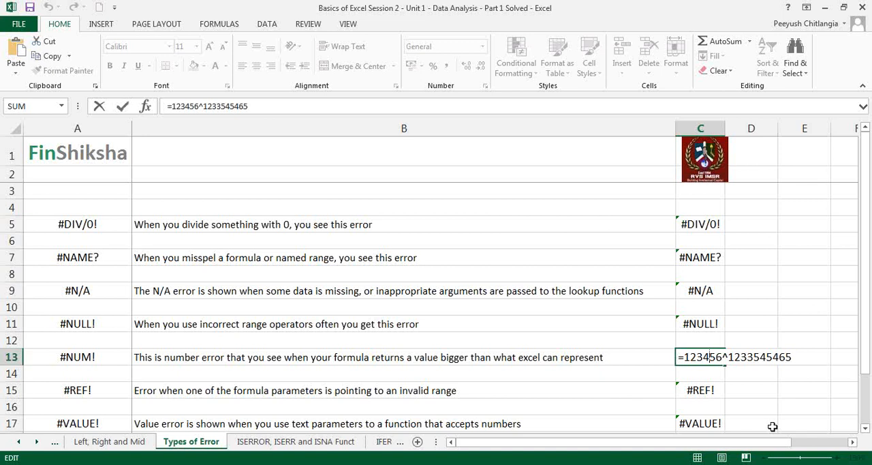
key(Return)
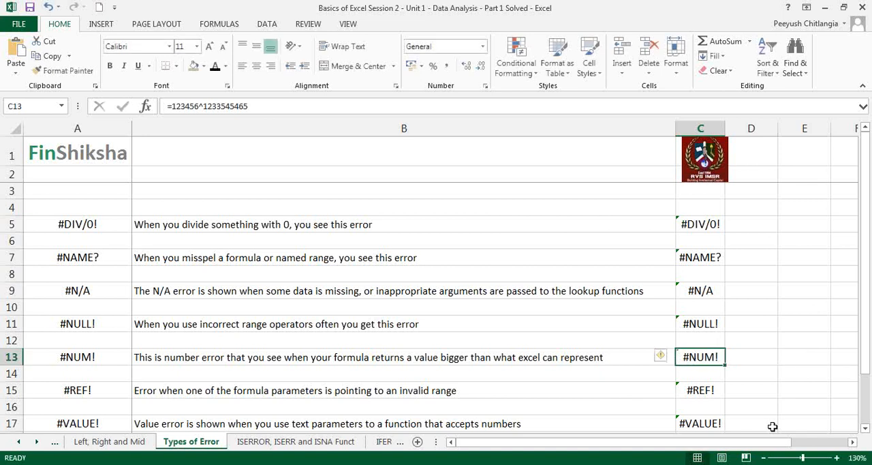
double_click(712, 391)
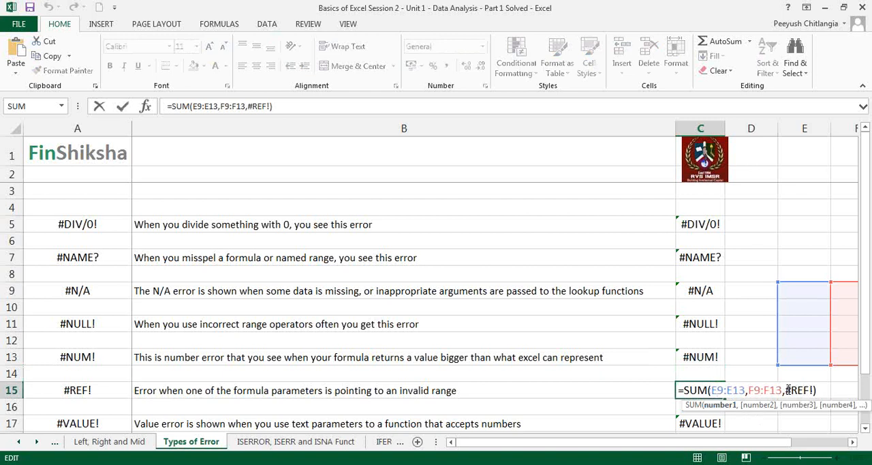
drag(786, 390, 816, 390)
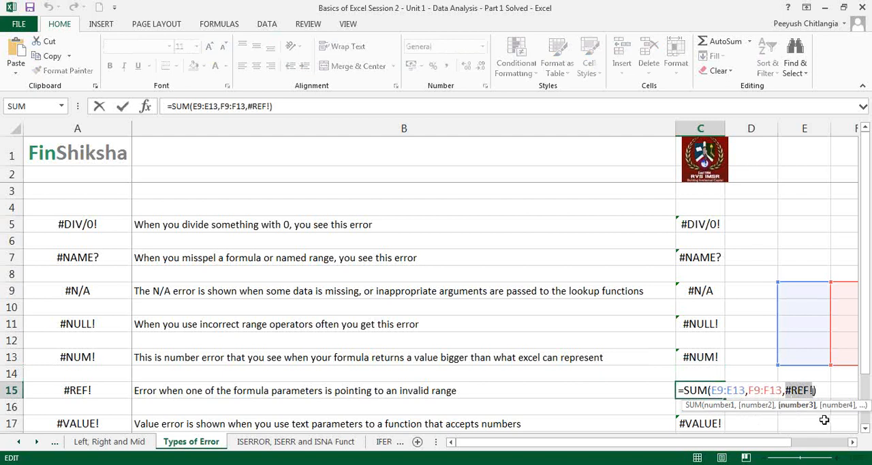
key(Escape)
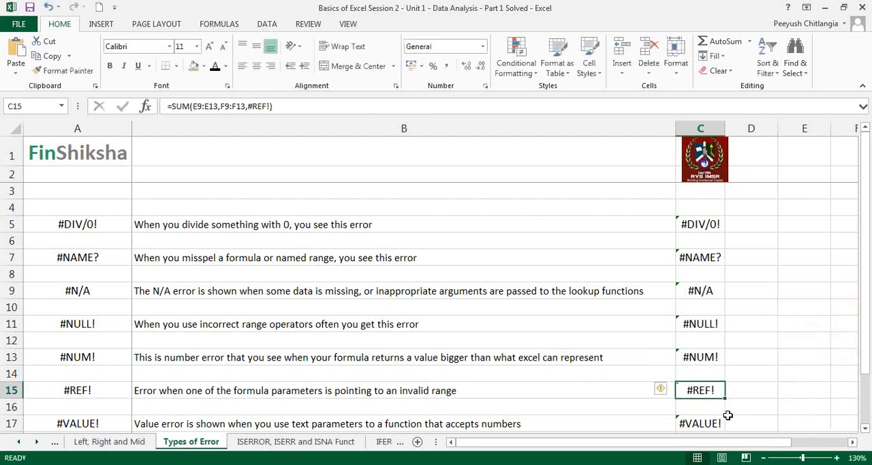
Examine the formulas behind the #VALUE! example in C17 and the overflowing-content example in C19, leaving both as they are
click(865, 428)
scroll(865, 428, down, 1)
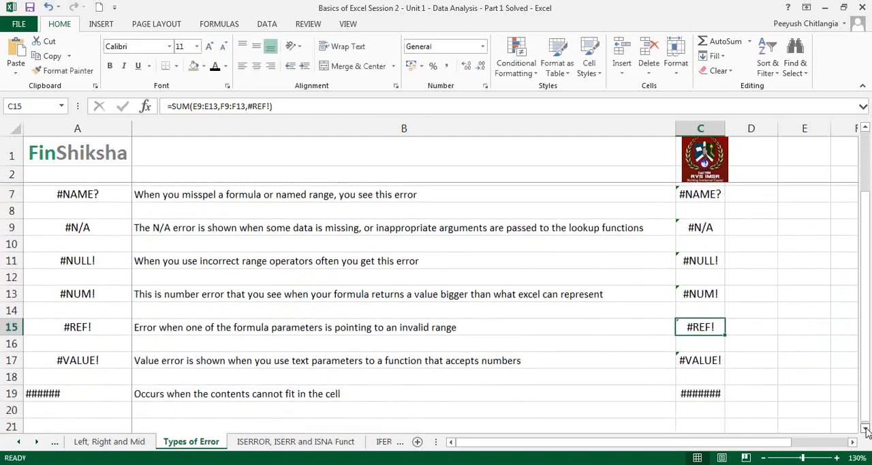
click(709, 357)
double_click(709, 357)
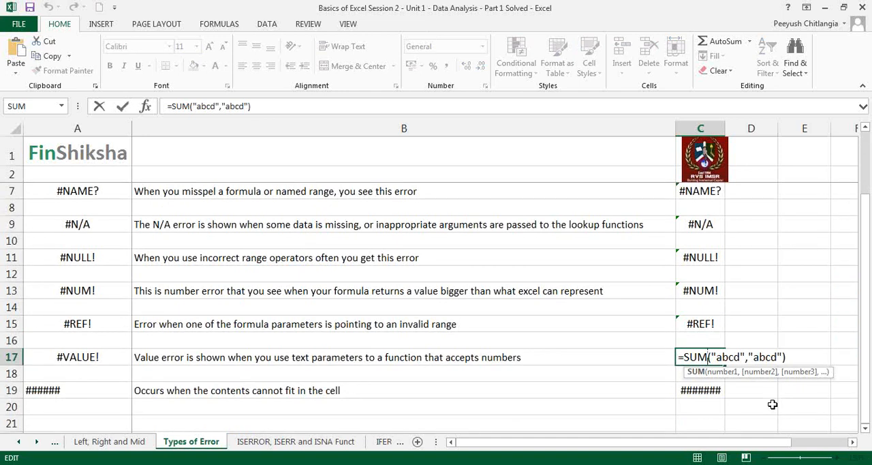
key(ctrl+Return)
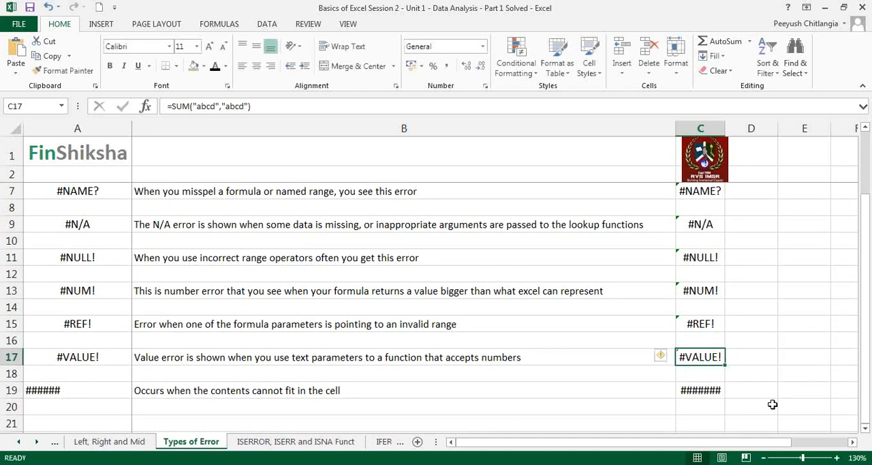
click(699, 387)
double_click(699, 388)
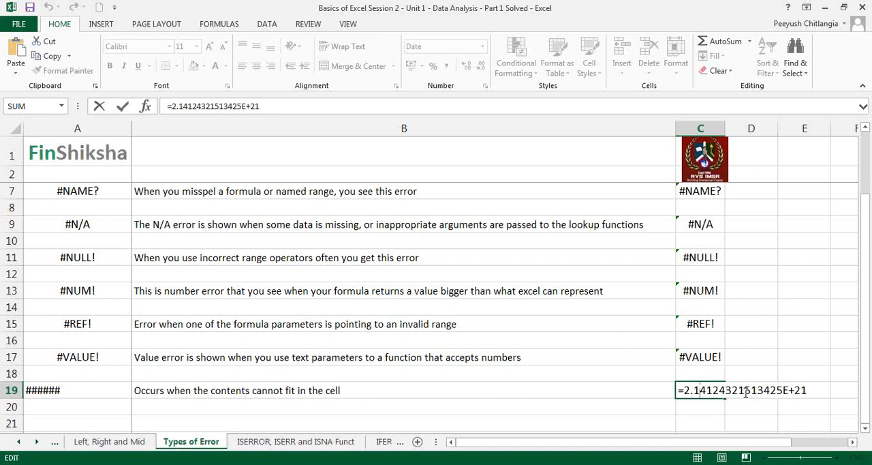
key(Escape)
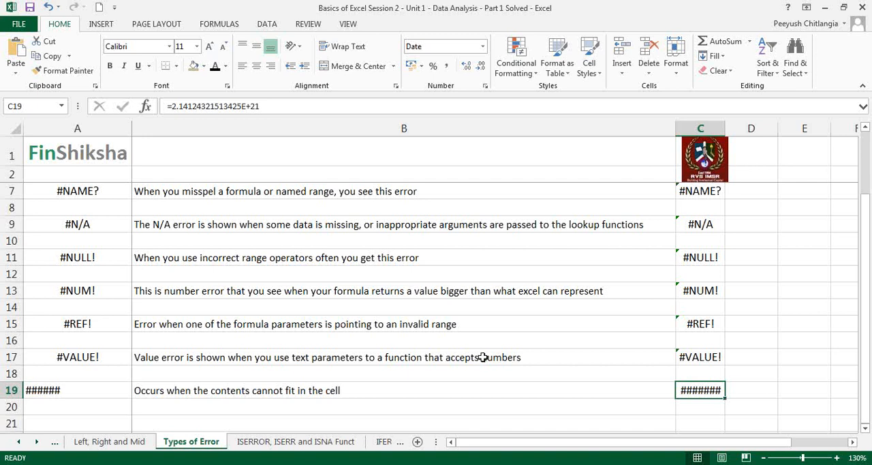
Highlight the error names in A5:A17 and switch to the ISERROR, ISERR and ISNA Funct sheet
scroll(480, 356, up, 2)
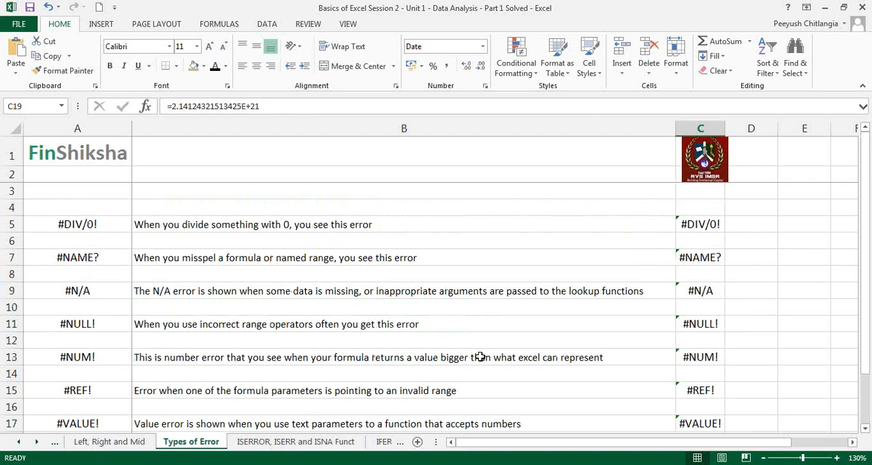
drag(67, 225, 86, 421)
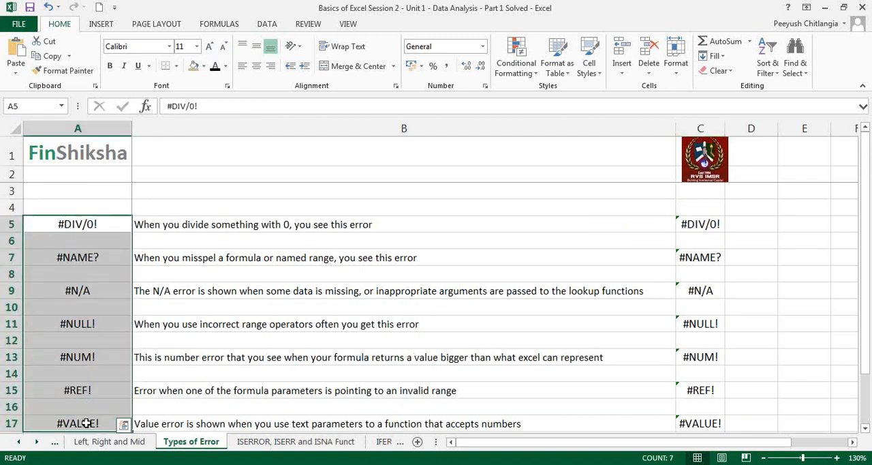
click(86, 421)
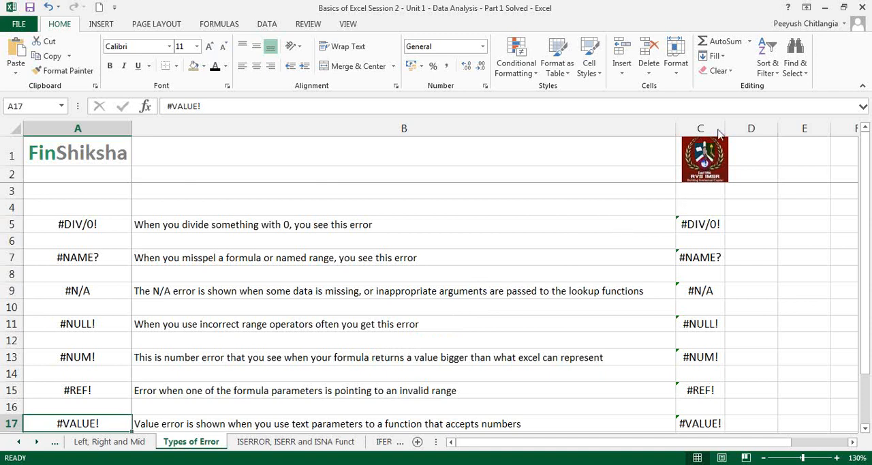
click(300, 442)
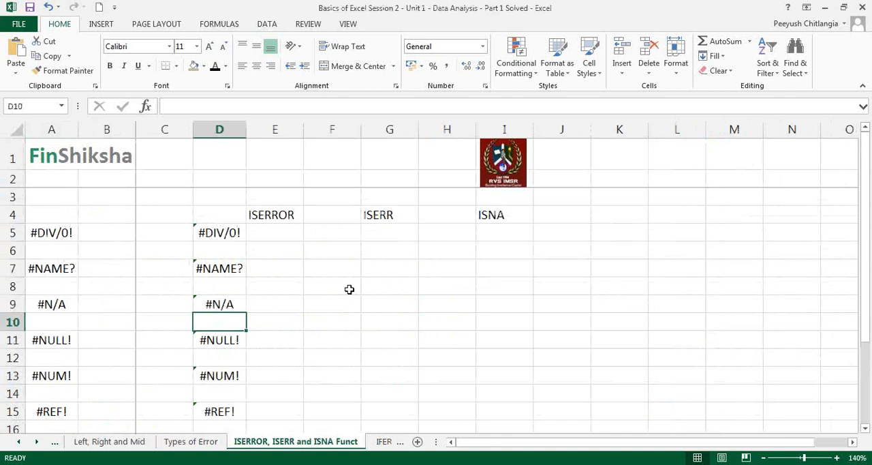
Handwrite the red on-screen annotation "Is the output an error?" across the sheet below the function headings
click(686, 163)
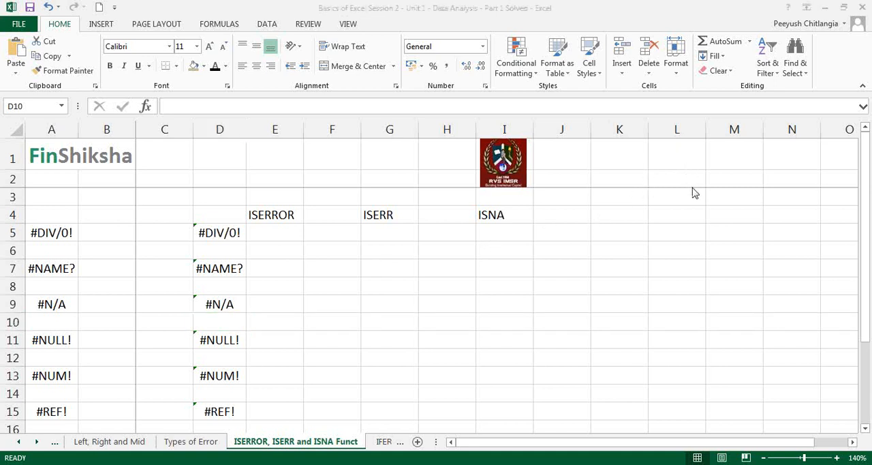
click(692, 189)
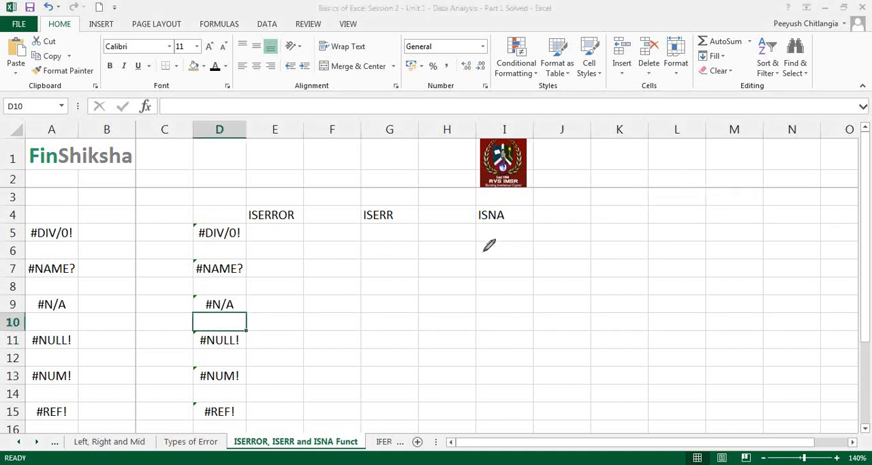
click(271, 339)
drag(291, 310, 296, 333)
mouse_move(356, 293)
mouse_down()
mouse_move(359, 301)
mouse_move(402, 307)
mouse_move(445, 285)
mouse_move(485, 282)
mouse_move(610, 214)
mouse_move(626, 222)
mouse_up()
click(635, 228)
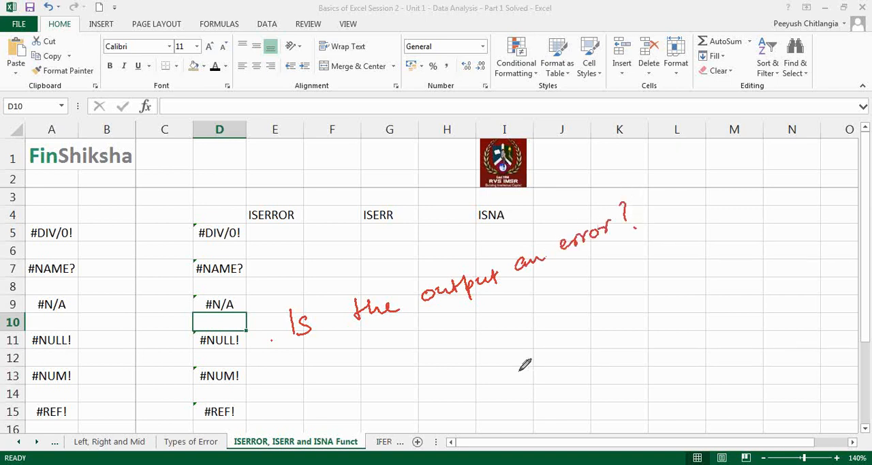
Draw arrows from the handwritten question to the words TRUE and FALSE, and clear the annotations from the screen
drag(462, 324, 455, 365)
drag(449, 350, 464, 349)
drag(425, 387, 443, 382)
mouse_move(436, 383)
mouse_down()
mouse_move(433, 398)
mouse_move(448, 397)
mouse_move(461, 375)
mouse_move(476, 382)
mouse_move(482, 368)
mouse_up()
mouse_move(537, 301)
mouse_down()
mouse_move(560, 315)
mouse_move(564, 308)
mouse_move(558, 352)
mouse_up()
mouse_move(560, 331)
mouse_down()
mouse_move(599, 339)
mouse_move(621, 328)
mouse_move(619, 308)
mouse_up()
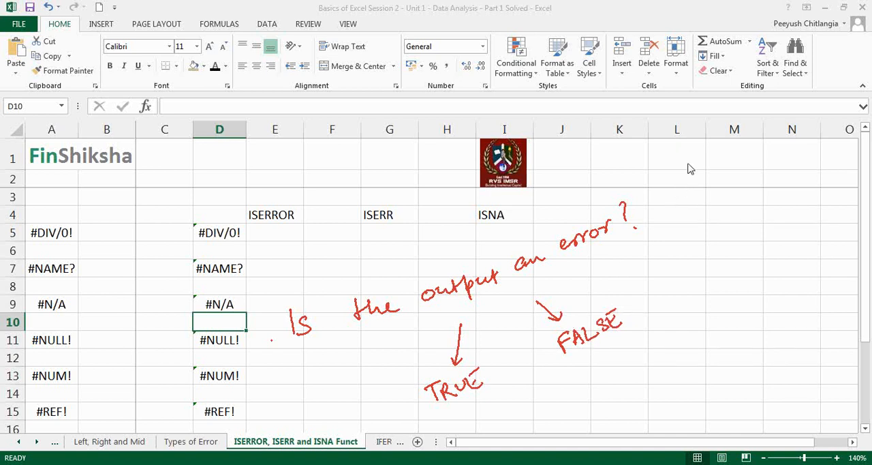
key(Escape)
Enter the formula =ISERROR(D5) in cell E5 to test the #DIV/0! example
click(273, 230)
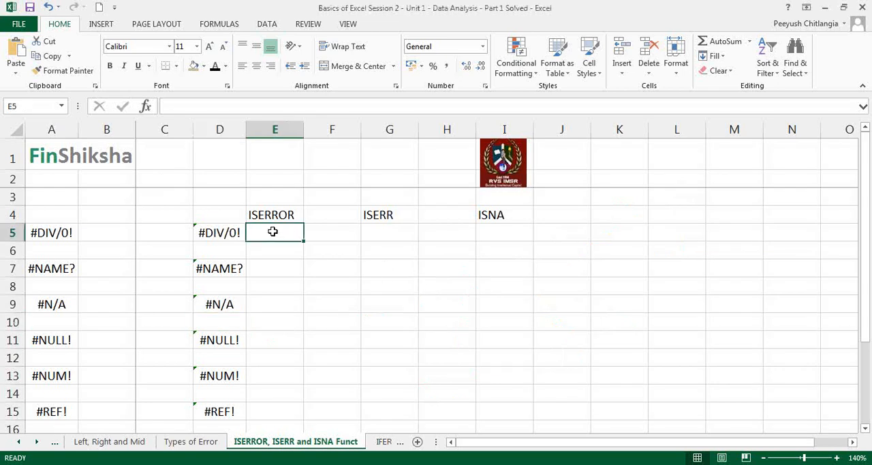
text(=i)
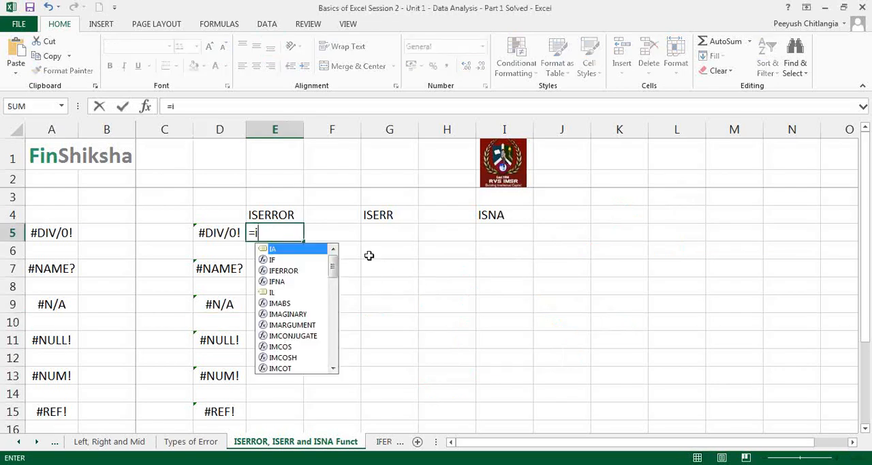
text(serr)
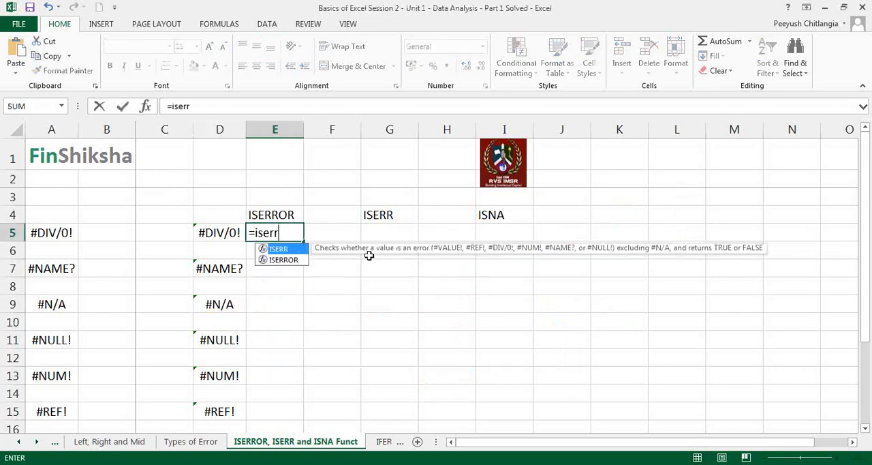
text(or()
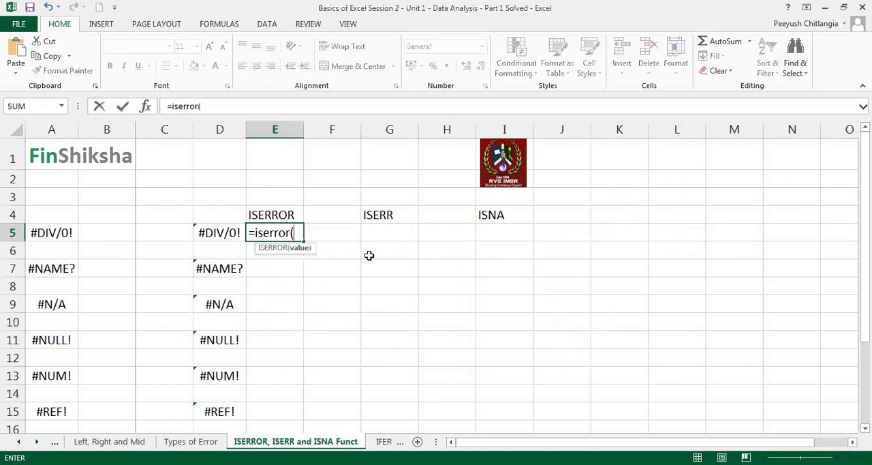
key(Left)
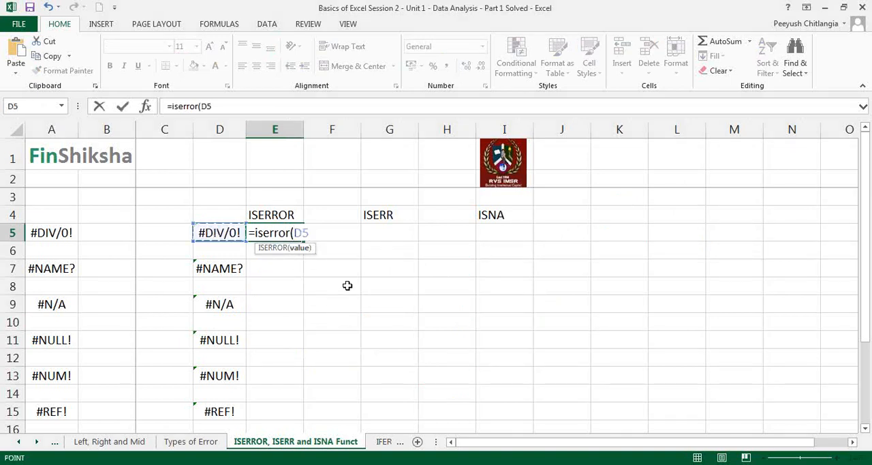
text())
key(Return)
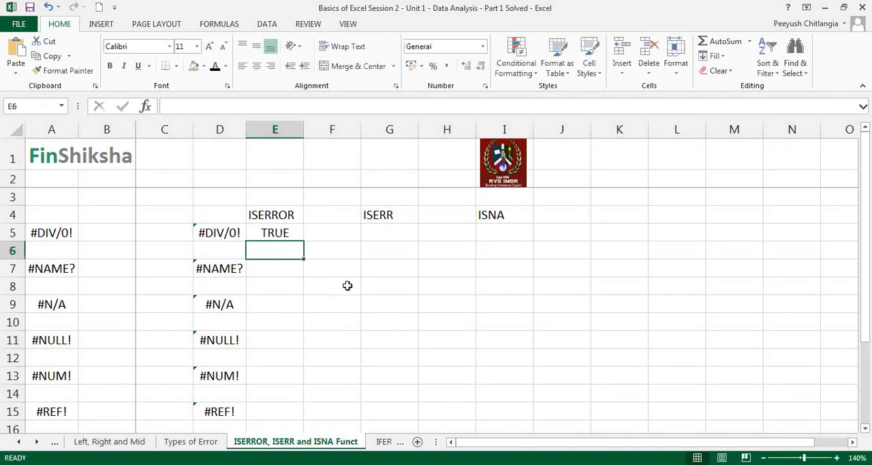
Copy the ISERROR formula from E5 into E7, E9 and E11
click(286, 234)
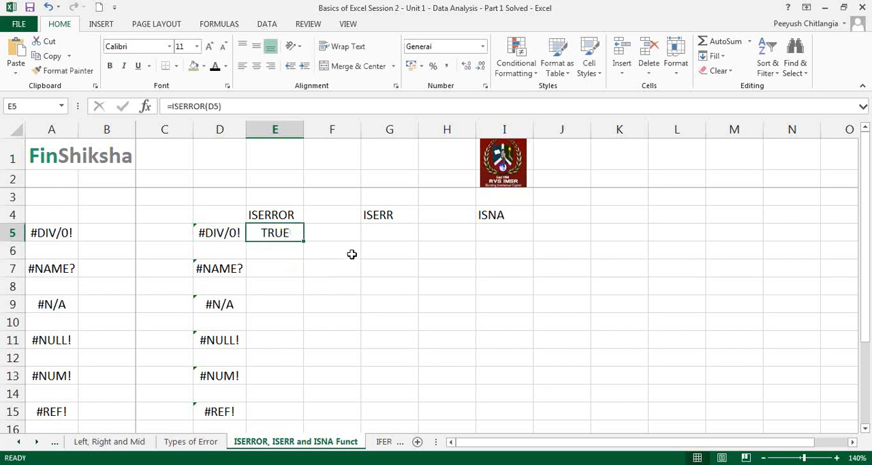
key(ctrl+c)
key(Down)
key(Down)
key(ctrl+v)
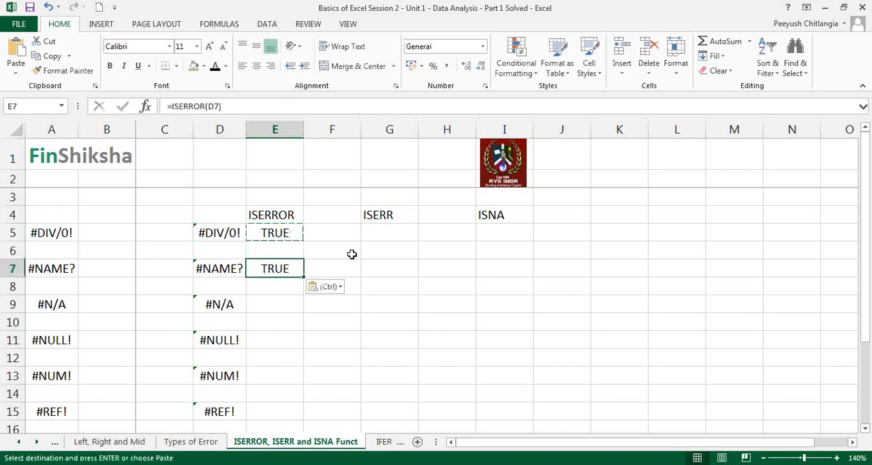
key(Down)
key(Down)
key(ctrl+v)
key(Down)
key(Down)
key(ctrl+v)
Paste the same ISERROR formula into E13, E15, E17 and E19, leaving the paste options unused
key(Down)
key(Down)
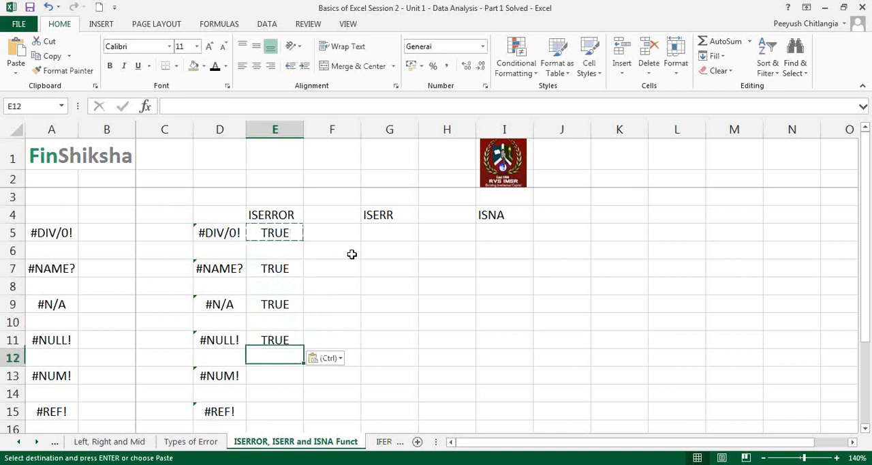
key(ctrl+v)
key(Down)
key(Down)
key(ctrl+v)
key(Down)
key(Down)
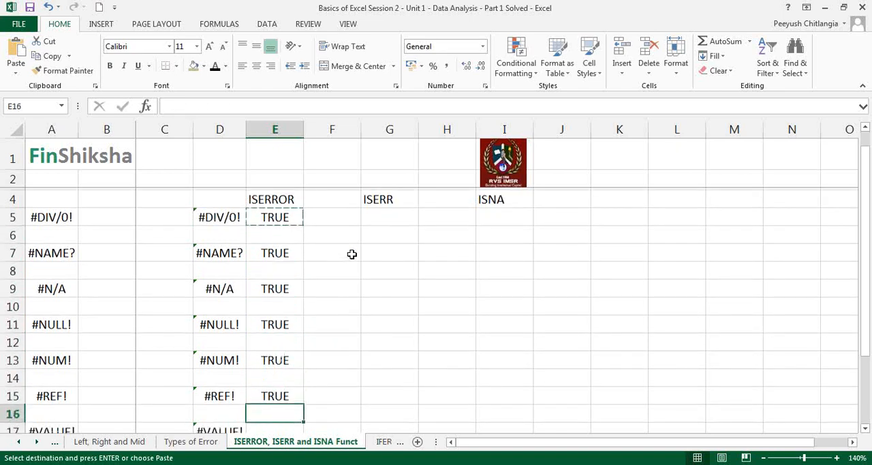
key(ctrl+v)
key(Down)
key(Down)
key(ctrl+v)
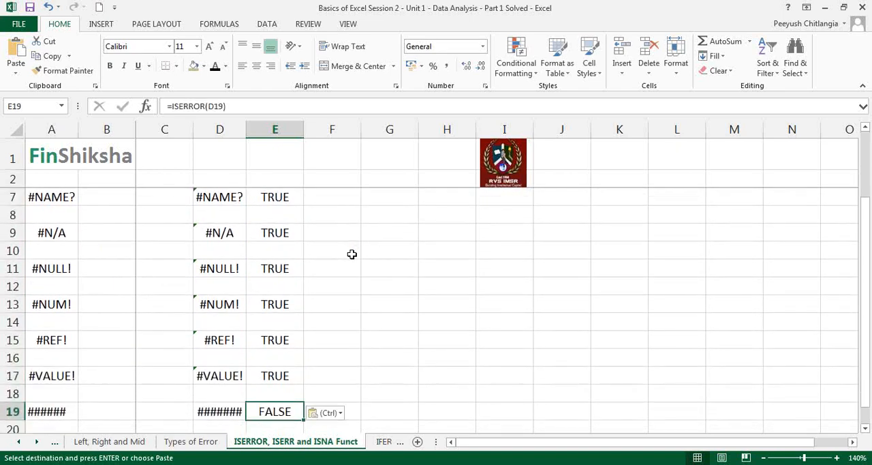
key(ctrl)
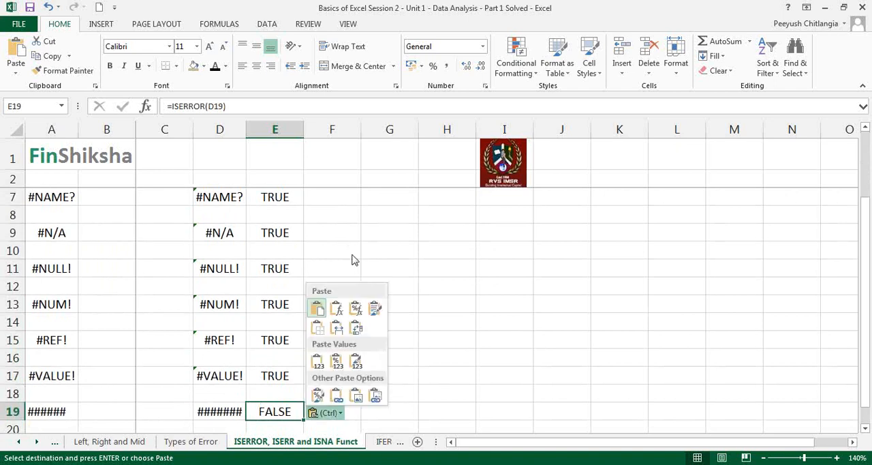
key(Escape)
Compare the overflowing number in D19 with its ISERROR result in E19, and return to E5 with copy mode ended
key(Left)
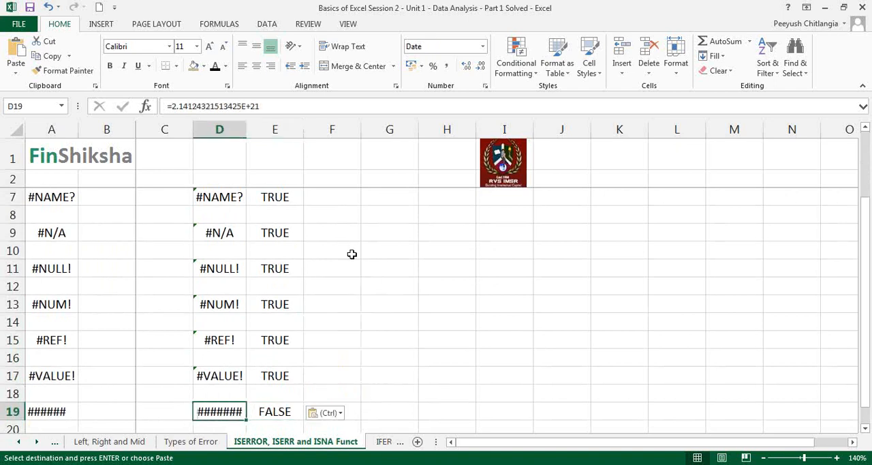
key(Right)
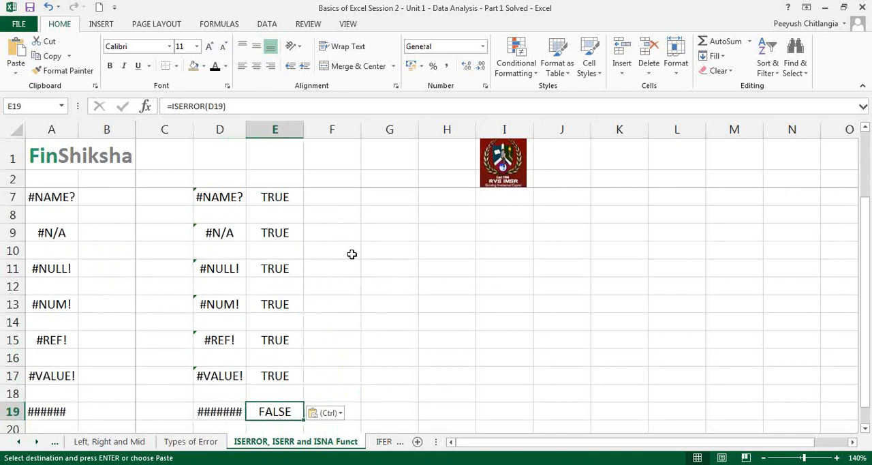
key(Up)
key(Up)
key(Up)
key(Up)
key(Up)
key(Up)
key(Up)
key(Up)
key(Up)
key(Up)
key(Up)
key(Up)
key(Up)
key(Up)
key(Up)
key(Up)
key(Up)
key(Up)
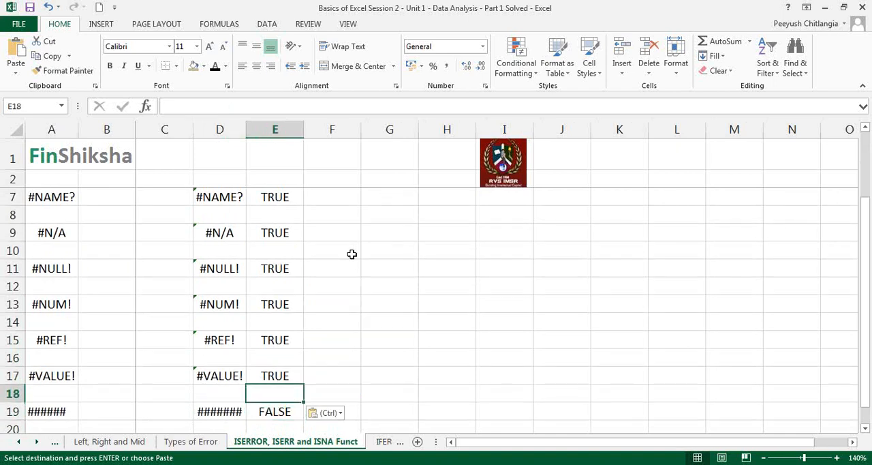
key(Down)
key(Down)
key(Down)
key(Down)
key(Escape)
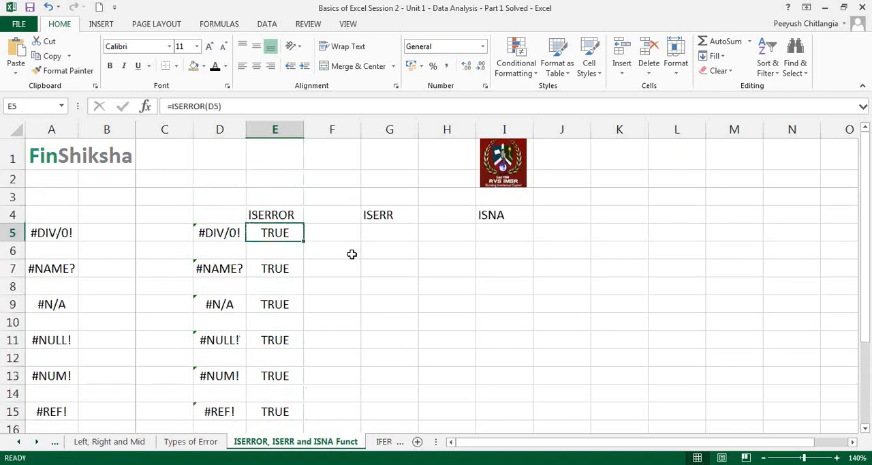
key(Right)
key(Right)
key(Up)
key(Left)
key(Left)
Enter the formula =ISERR(D5) in cell G5 under the ISERR heading
key(Right)
key(Right)
key(Down)
key(Down)
key(Up)
key(Left)
key(Right)
text(=i)
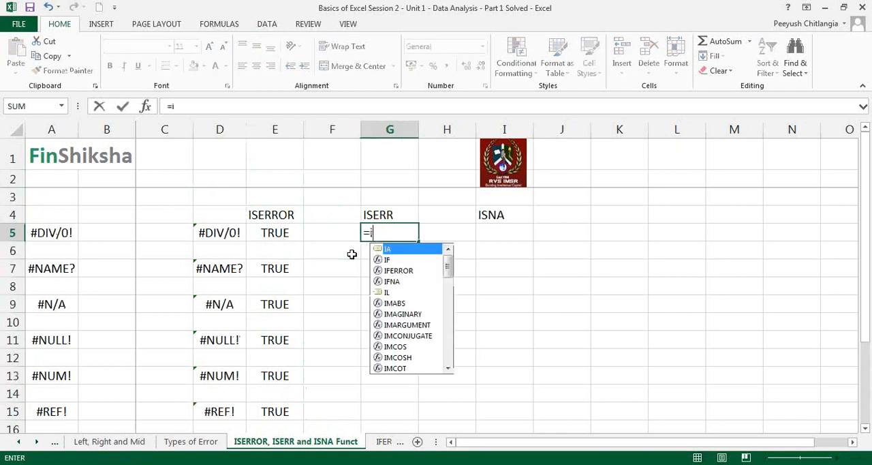
text(serr)
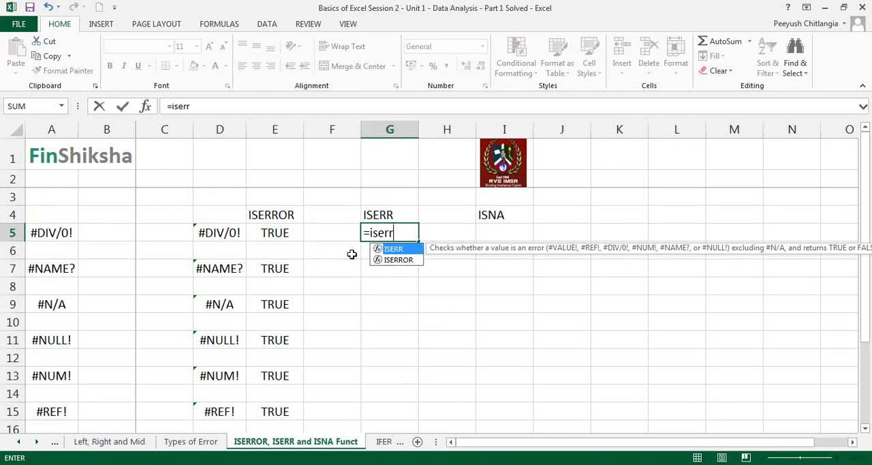
text(()
key(Left)
key(Left)
key(Left)
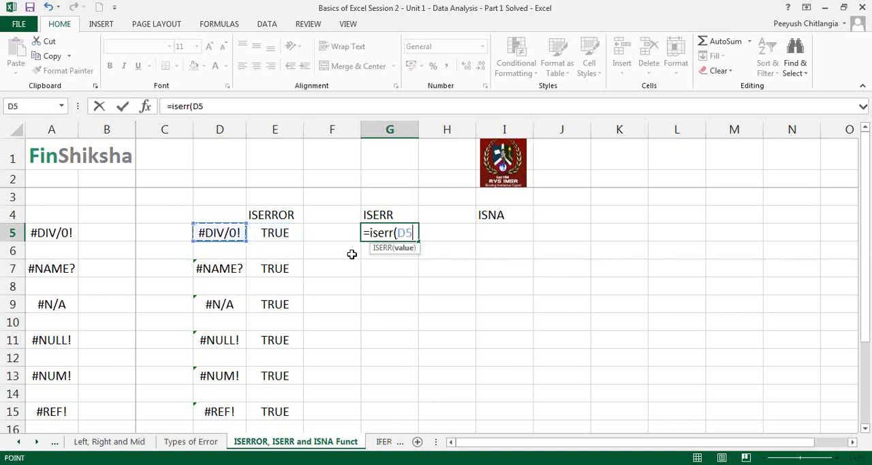
text())
key(Return)
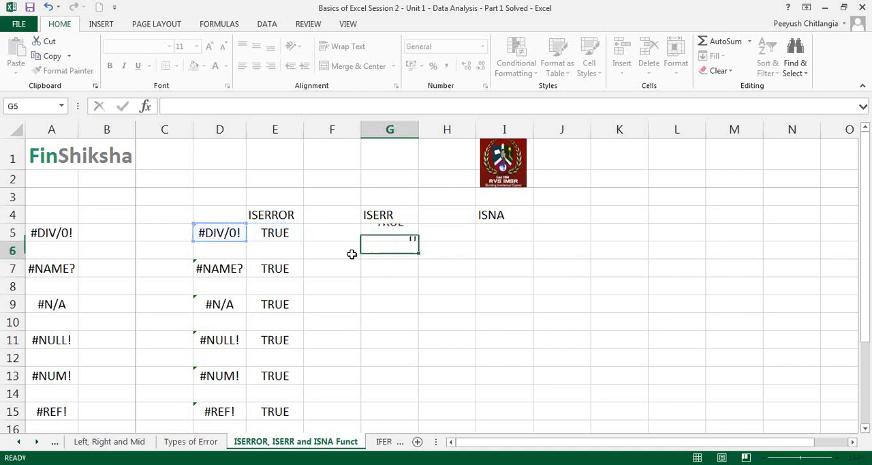
Copy the ISERR formula from G5 into G7, G9 and G11
key(Up)
key(ctrl+c)
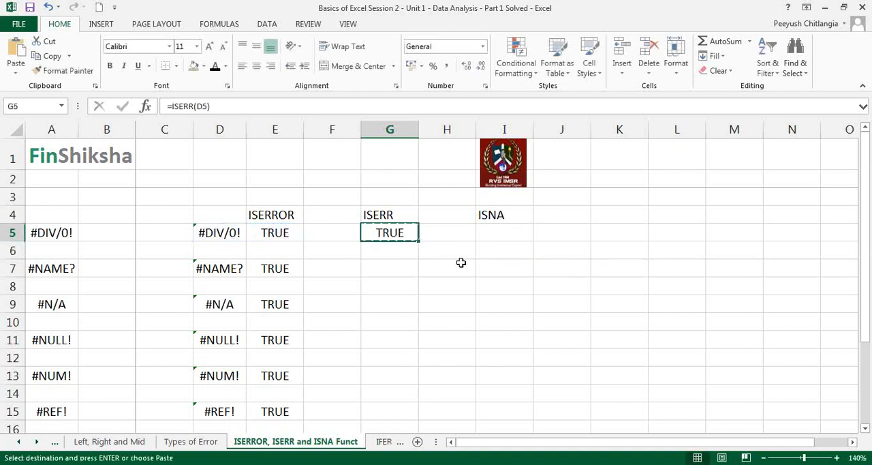
key(Down)
key(Down)
key(ctrl+v)
key(Down)
key(Down)
key(ctrl+v)
key(Down)
key(Down)
key(Down)
key(Up)
key(ctrl+v)
Paste the same ISERR formula into G13, G15, G17 and G19
key(Down)
key(Down)
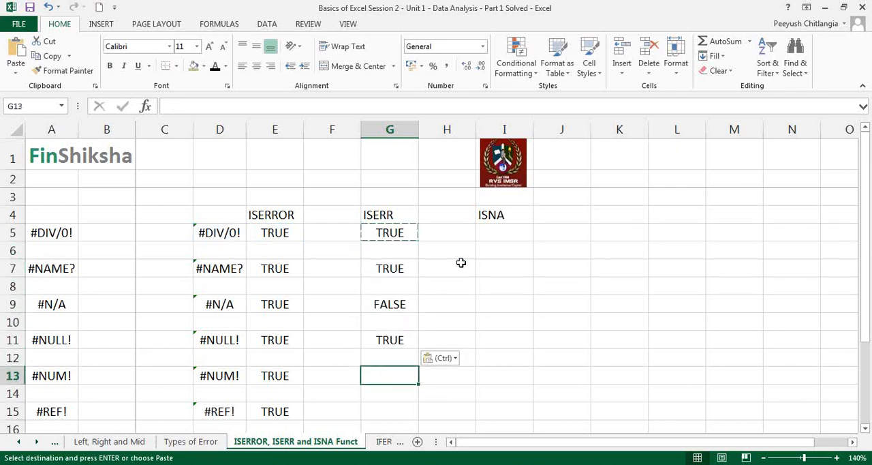
key(ctrl+v)
key(Down)
key(Down)
key(ctrl+v)
key(Down)
key(Down)
key(Down)
key(Up)
key(ctrl+v)
key(Down)
key(Down)
key(ctrl+v)
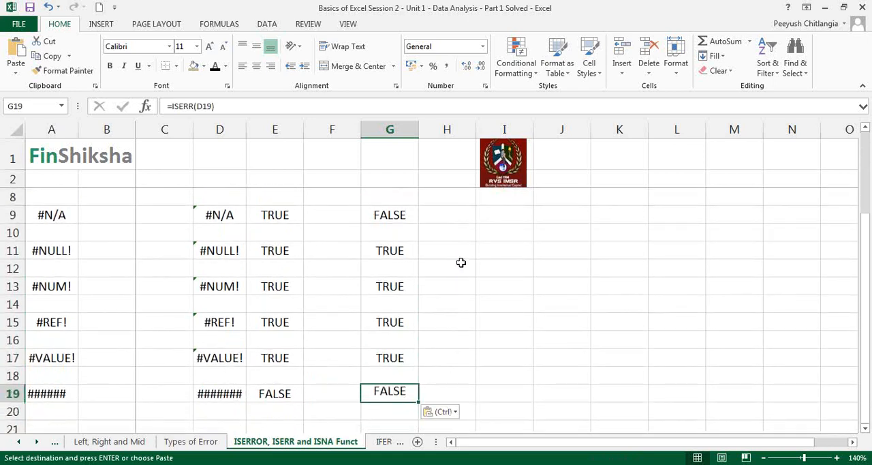
Highlight row 9 to compare the ISERROR and ISERR results for #N/A, and end copy mode
key(Up)
key(Up)
key(Up)
key(Up)
key(Up)
key(Up)
key(Up)
key(Up)
key(Up)
key(Up)
key(Up)
key(Up)
key(Up)
key(Up)
key(Up)
key(Up)
key(Up)
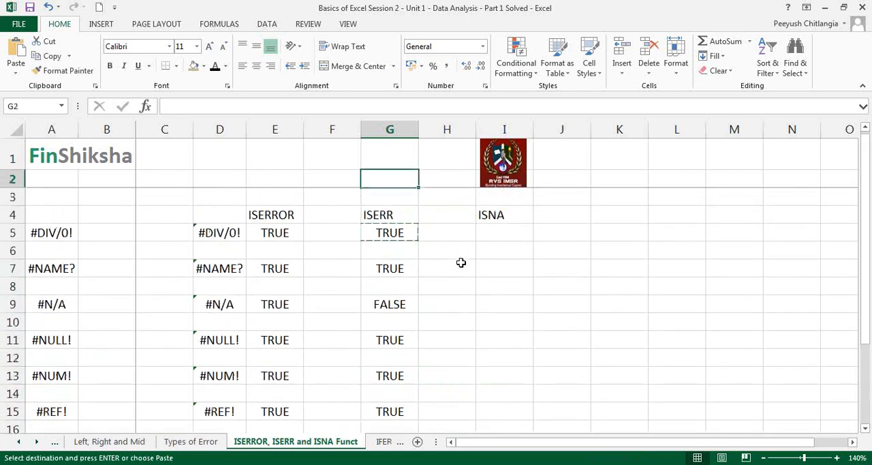
click(14, 305)
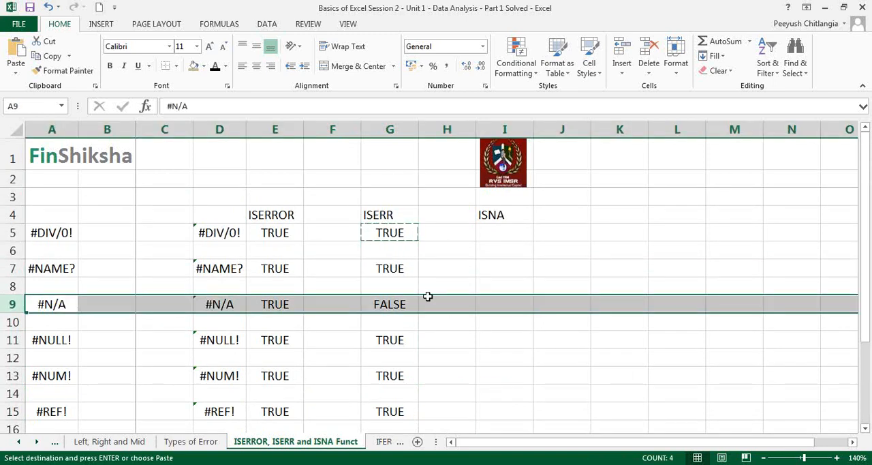
key(Escape)
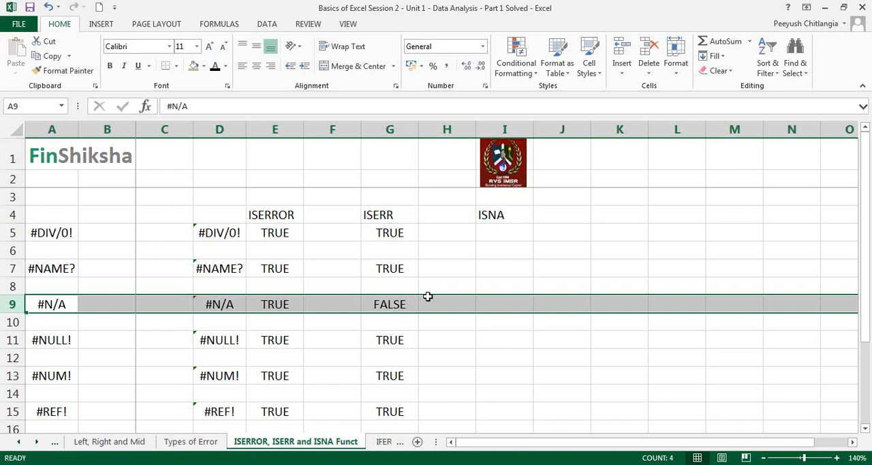
Handwrite the red annotations "all except N/A" above the ISERR heading and "all" above the ISERROR heading
click(694, 194)
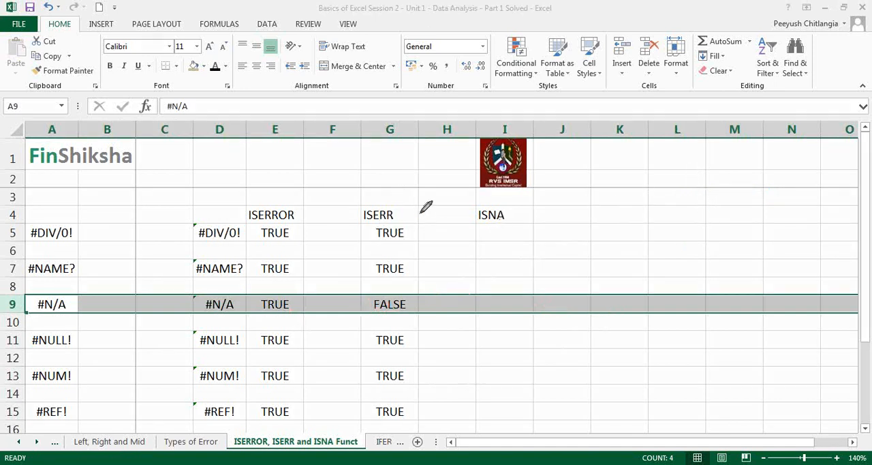
mouse_move(362, 172)
mouse_down()
mouse_move(384, 166)
mouse_move(366, 189)
mouse_move(376, 190)
mouse_move(414, 170)
mouse_move(396, 201)
mouse_move(411, 182)
mouse_move(406, 196)
mouse_move(422, 185)
mouse_move(417, 197)
mouse_up()
drag(263, 178, 292, 183)
Circle #N/A in D9 with arrows to its ISERROR and ISERR results, and clear all annotations from the screen
mouse_move(217, 289)
mouse_down()
mouse_move(195, 297)
mouse_move(262, 298)
mouse_move(260, 308)
mouse_up()
mouse_move(339, 308)
mouse_down()
mouse_move(367, 304)
mouse_move(361, 311)
mouse_up()
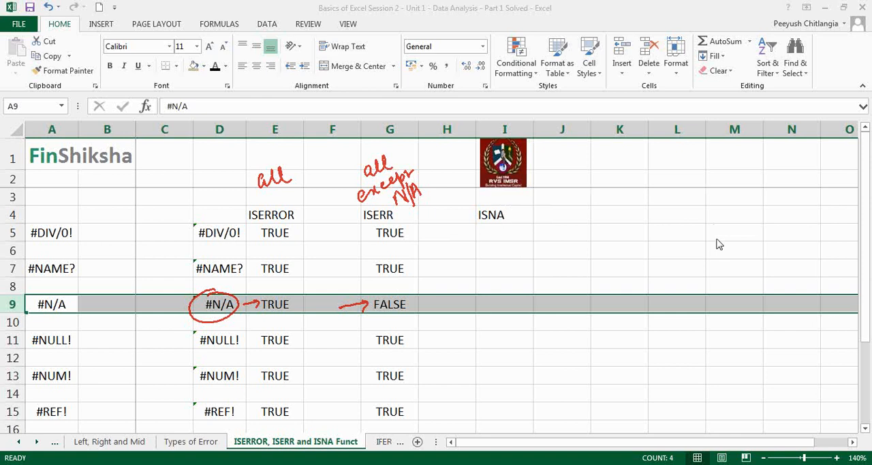
click(473, 285)
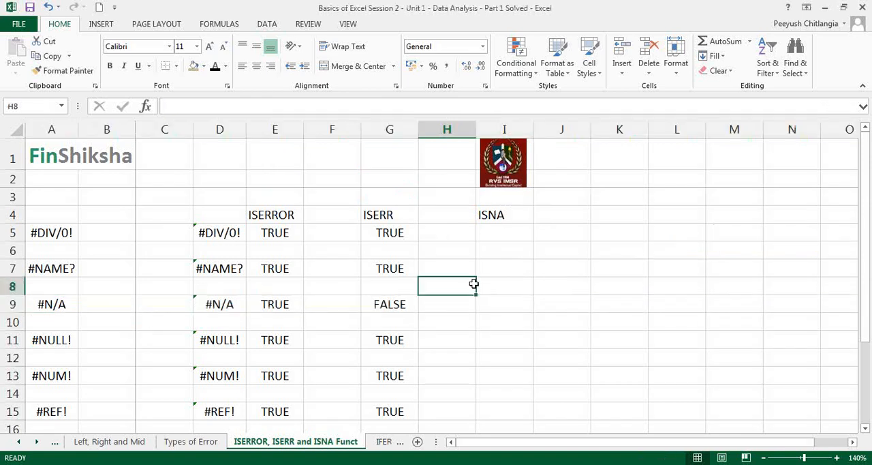
Enter the formula =ISNA(D5) in cell I5 under the ISNA heading
click(511, 234)
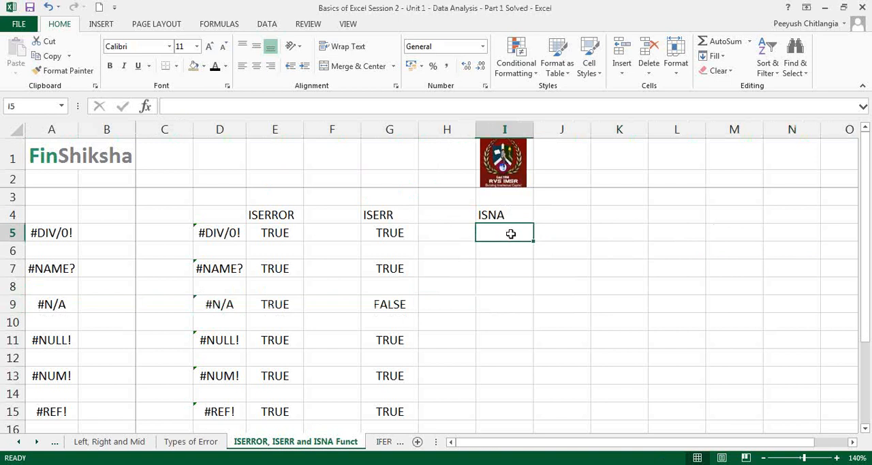
text(=IS)
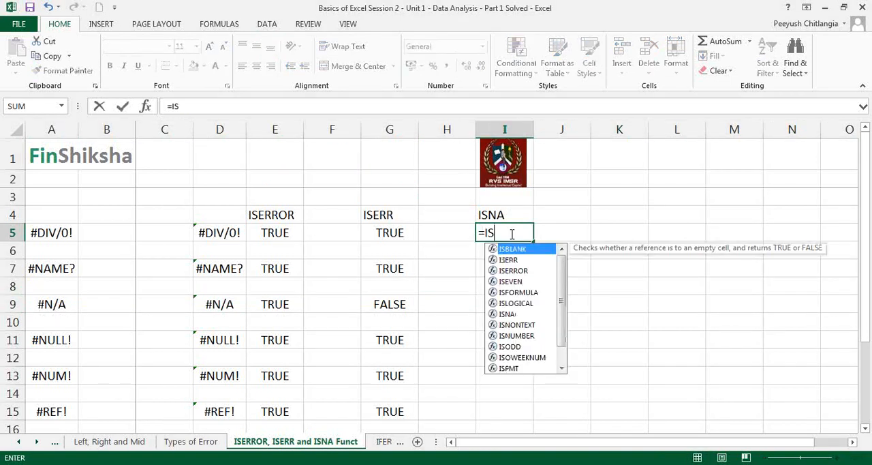
text(NA()
key(Left)
key(Left)
key(Left)
key(Left)
key(Left)
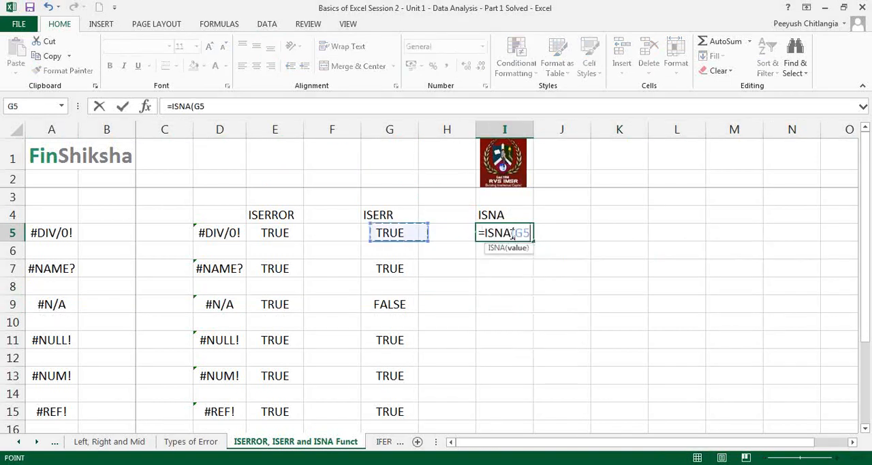
text())
key(Return)
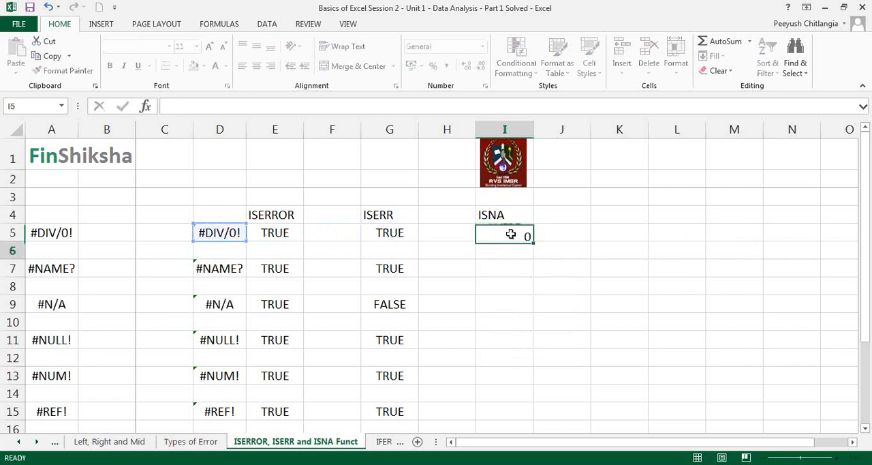
Copy the ISNA formula from I5 into I7, I9, I11 and I13
click(511, 233)
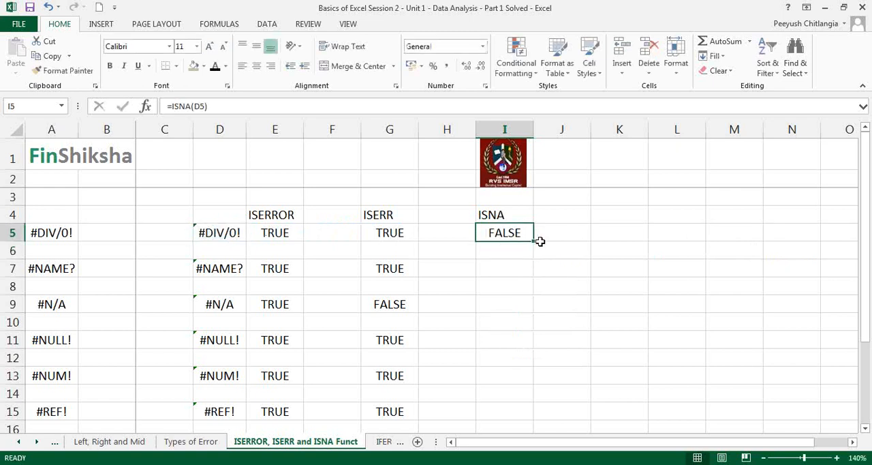
key(ctrl+c)
key(Down)
key(Down)
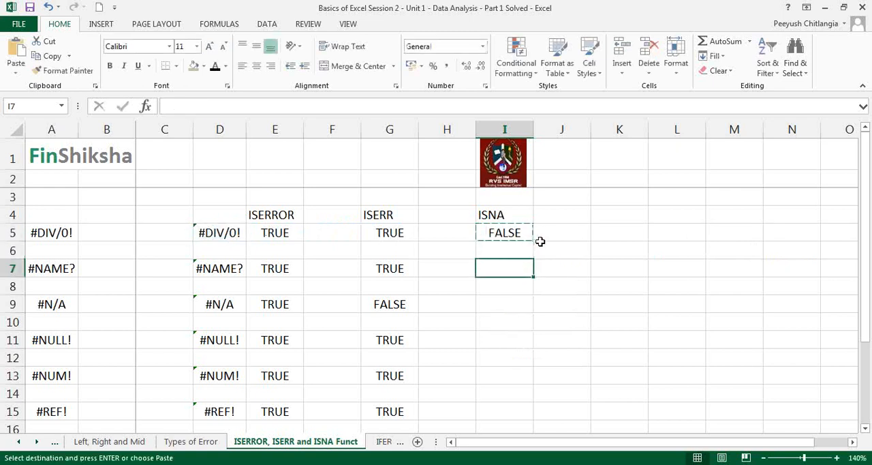
key(ctrl+v)
key(Down)
key(Down)
key(ctrl+v)
key(Down)
key(Down)
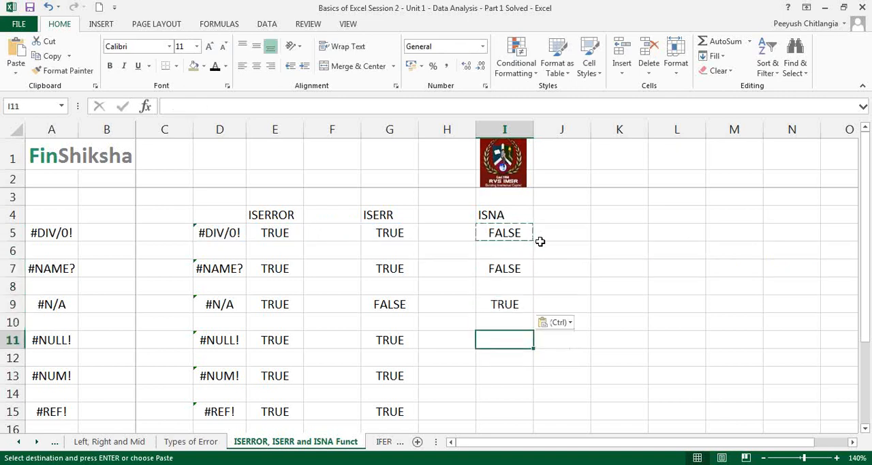
key(ctrl+v)
key(Down)
key(Down)
key(ctrl+v)
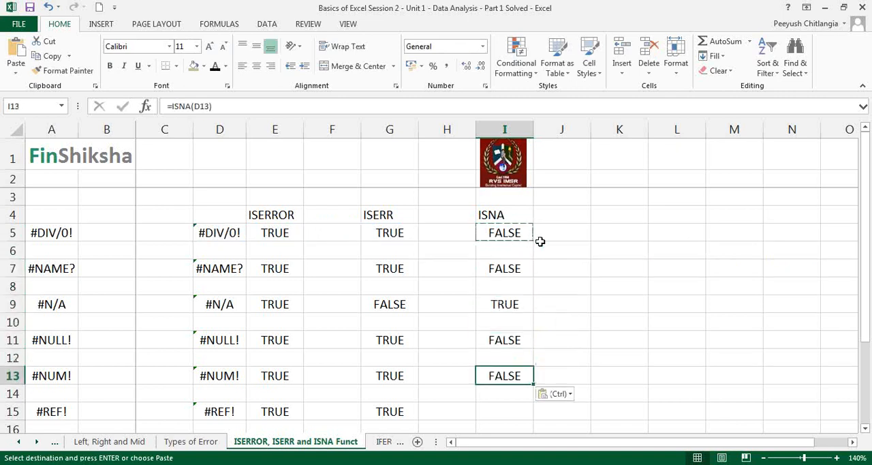
Paste the copied ISNA formula into I15, I17 and I19 to complete the ISNA column
key(ctrl)
key(Down)
key(Down)
key(Escape)
click(515, 411)
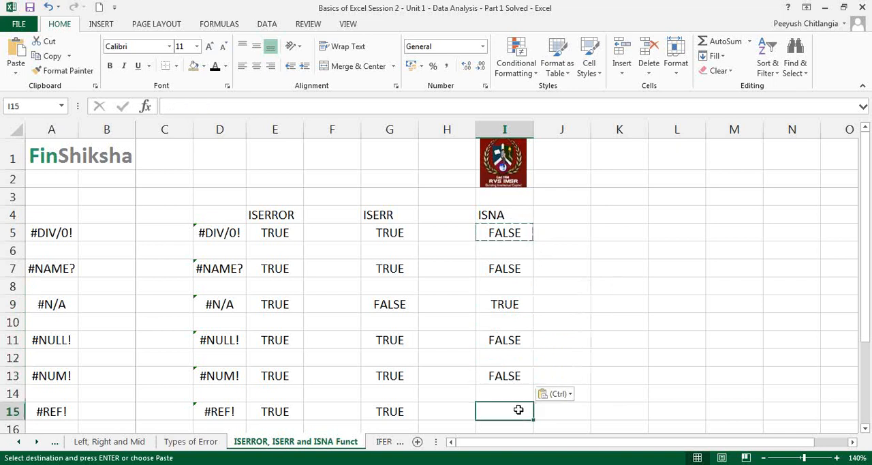
key(ctrl+v)
key(Down)
key(Down)
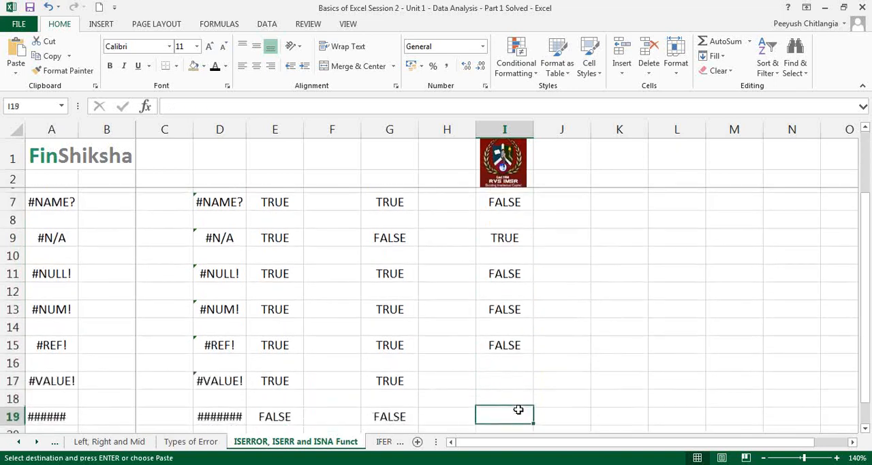
key(ctrl+v)
key(Down)
key(Down)
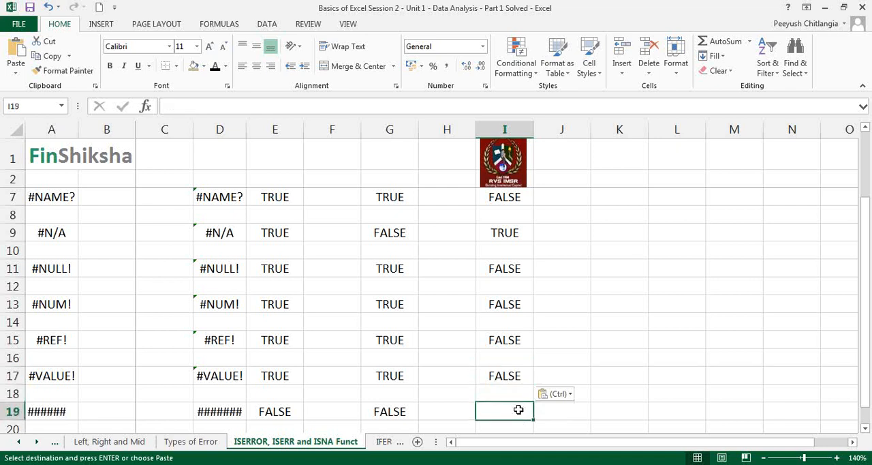
key(ctrl+v)
Compare the #N/A example in D9 with its results across row 9, go up to the ISNA heading, and end copy mode
key(Up)
key(Up)
key(Up)
key(Up)
key(Up)
key(Up)
key(Up)
key(Up)
key(Up)
key(Up)
key(Up)
key(Up)
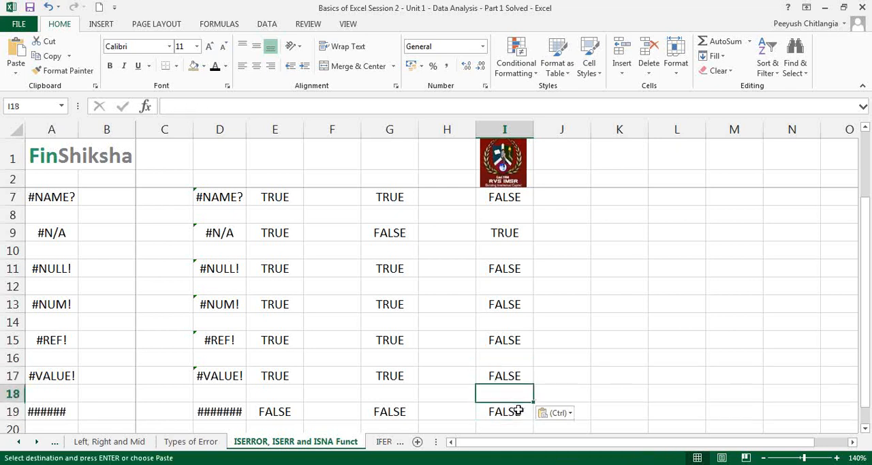
key(Down)
key(Down)
key(Left)
key(Left)
key(Left)
key(Left)
key(Left)
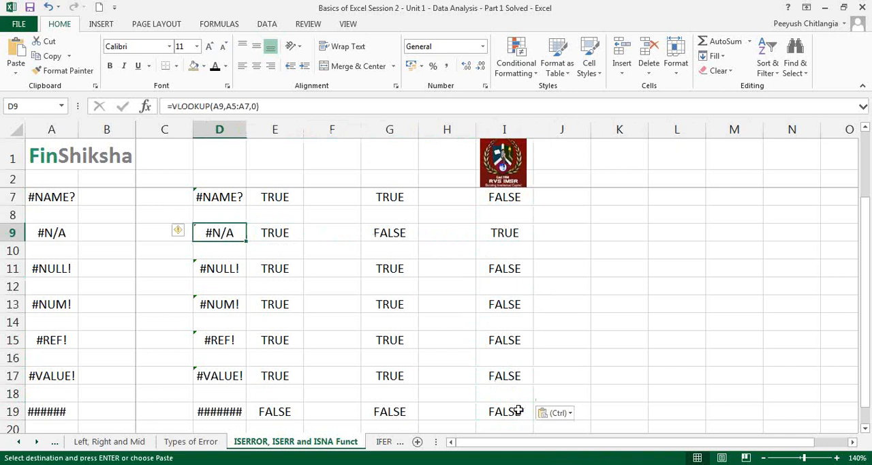
key(Right)
key(Right)
key(Right)
key(Right)
key(Right)
key(Up)
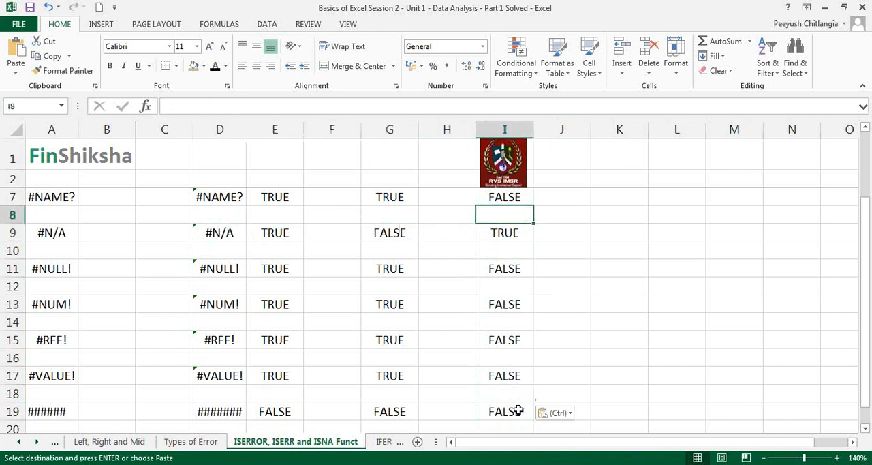
key(Up)
key(Up)
key(Up)
key(Up)
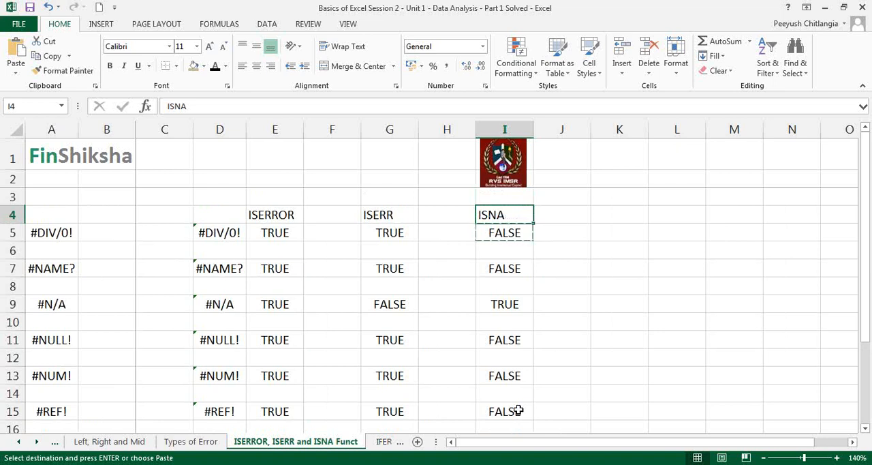
key(Escape)
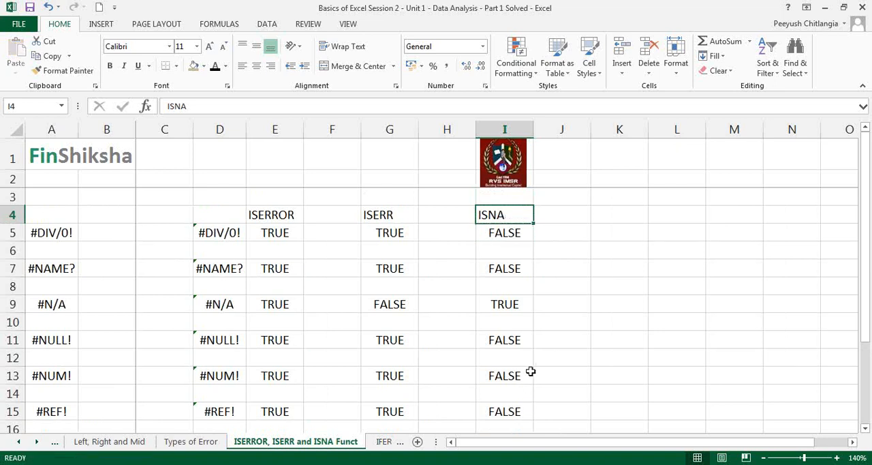
Compare the ISERROR, ISERR and ISNA columns by highlighting the results beneath each heading
drag(407, 218, 396, 367)
drag(505, 218, 498, 359)
drag(272, 216, 271, 359)
click(270, 359)
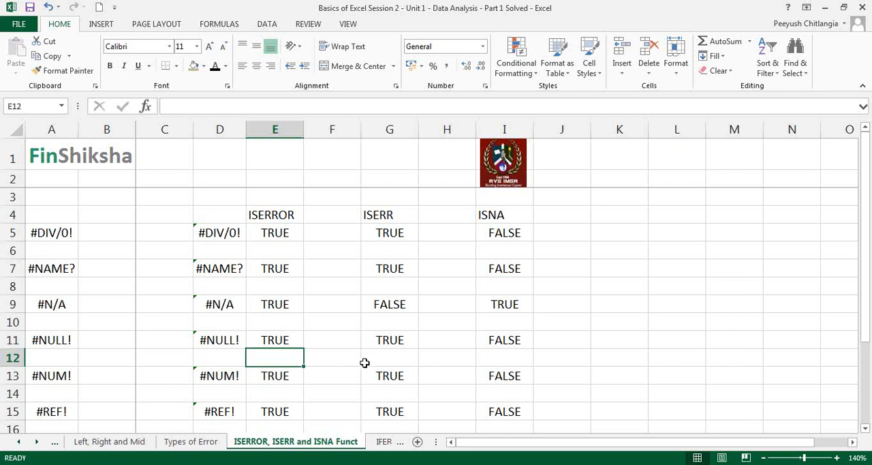
drag(386, 216, 389, 417)
drag(502, 218, 493, 385)
click(494, 377)
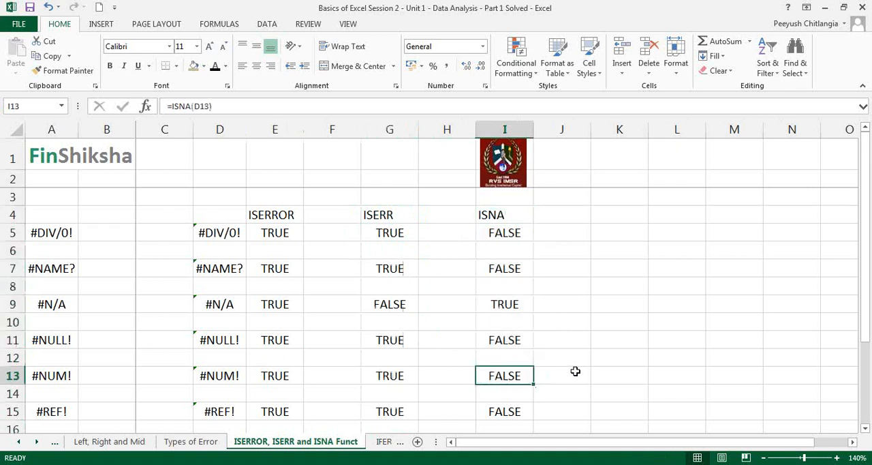
drag(250, 216, 256, 388)
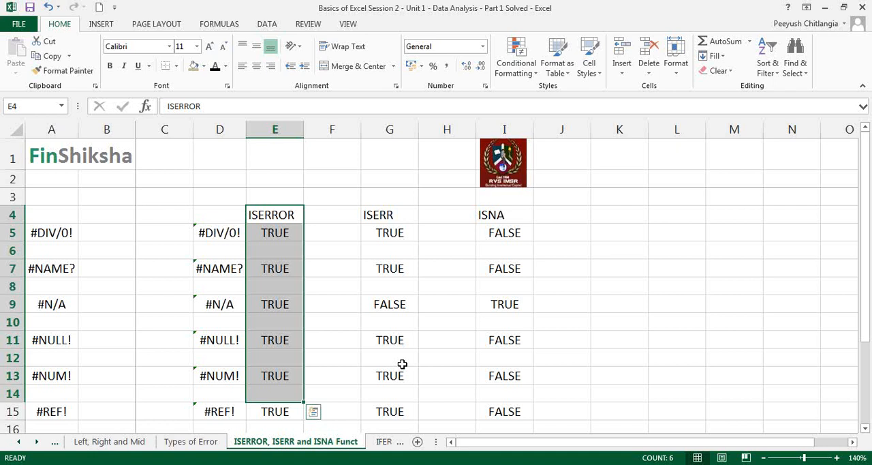
Glance at the IFERROR and IFNA Function sheet, then inspect E5 and the error-producing formulas in D5, D7, D9 and D11 on the ISERROR sheet
click(385, 442)
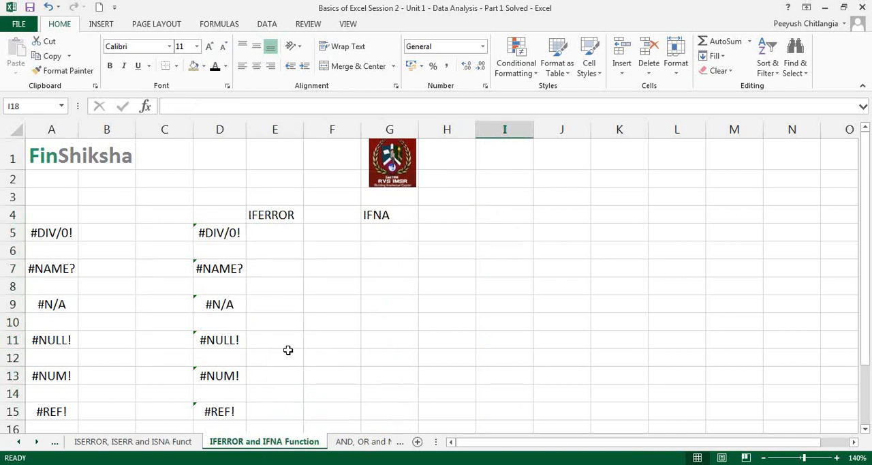
click(141, 441)
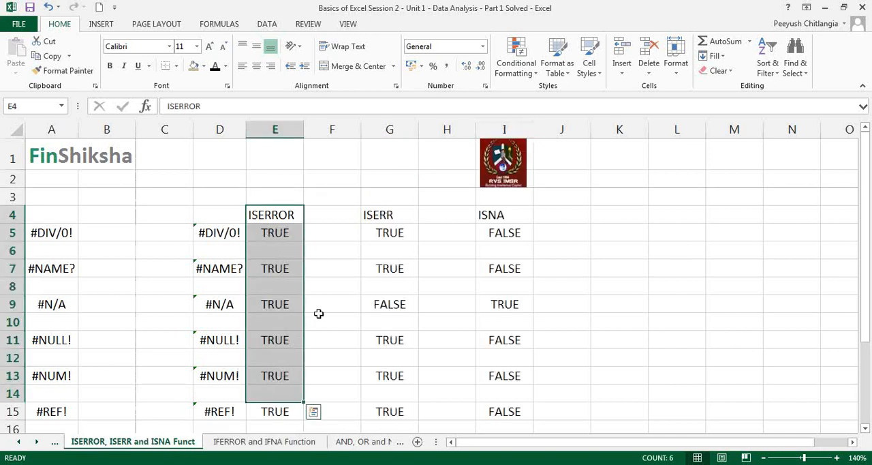
click(295, 235)
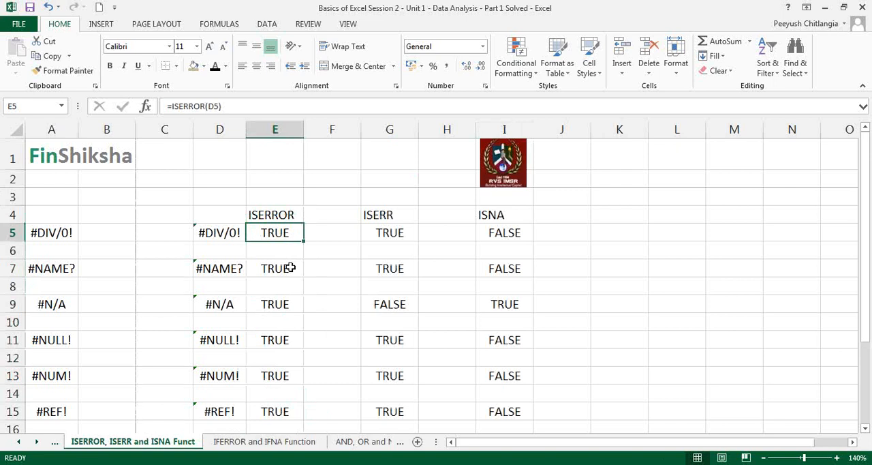
double_click(235, 227)
key(Escape)
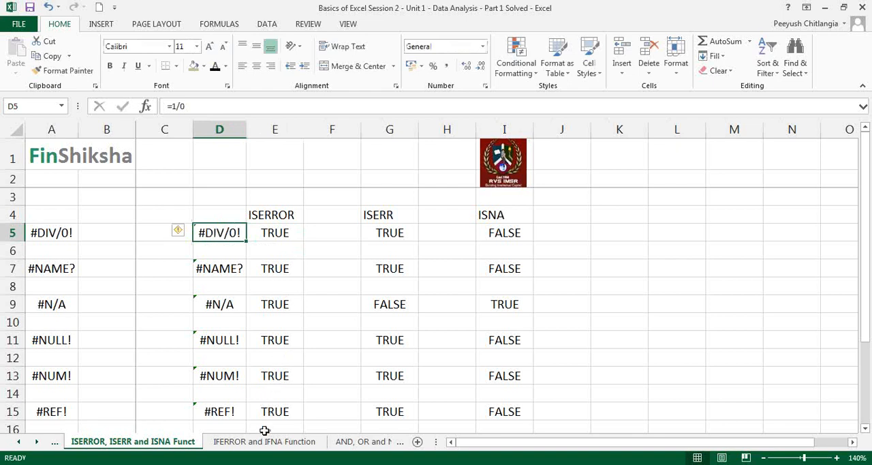
double_click(224, 268)
key(Escape)
click(223, 305)
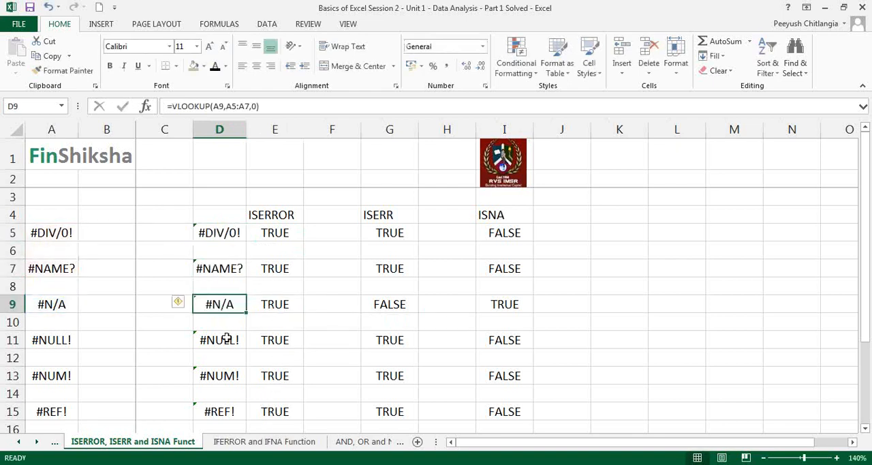
double_click(228, 337)
key(Escape)
On the IFERROR and IFNA Function sheet, start an IFERROR formula in E5 with D5 as its value argument
click(269, 443)
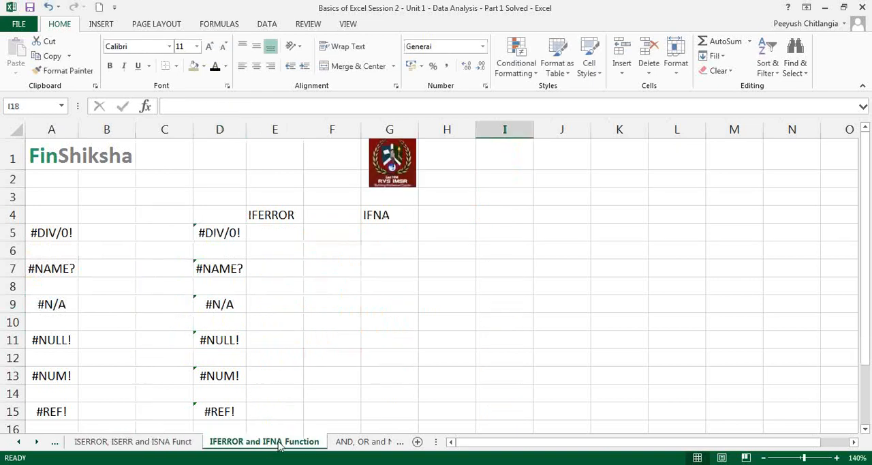
click(290, 238)
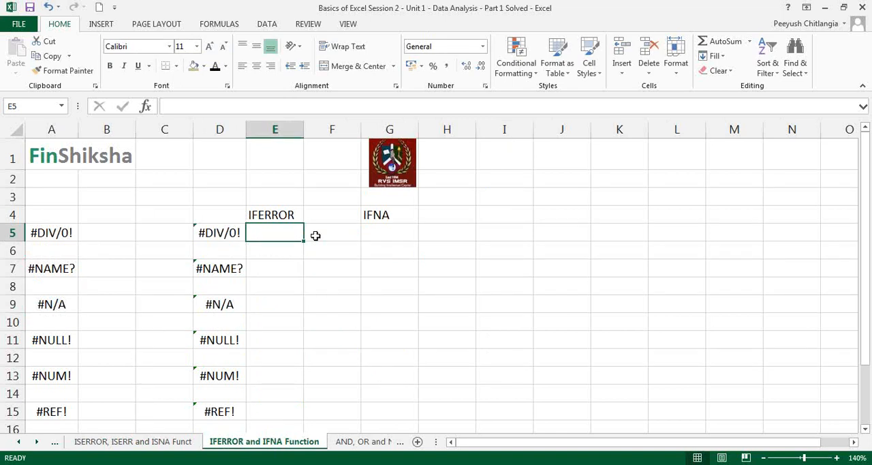
text(=if)
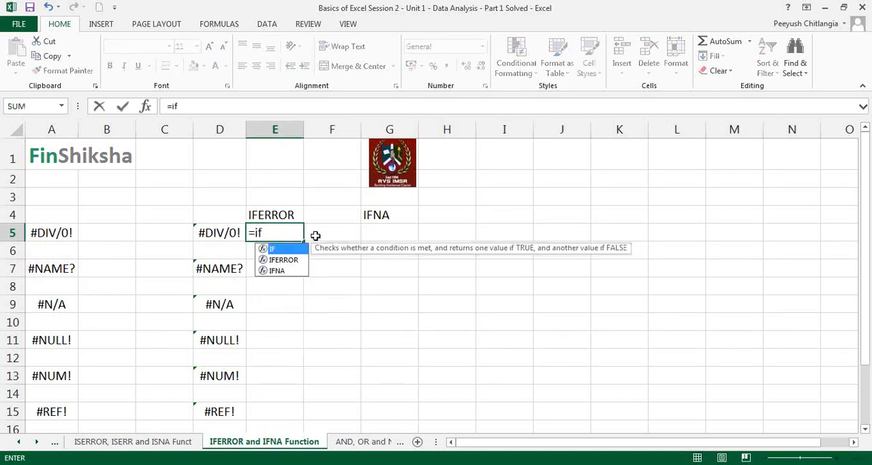
text(error)
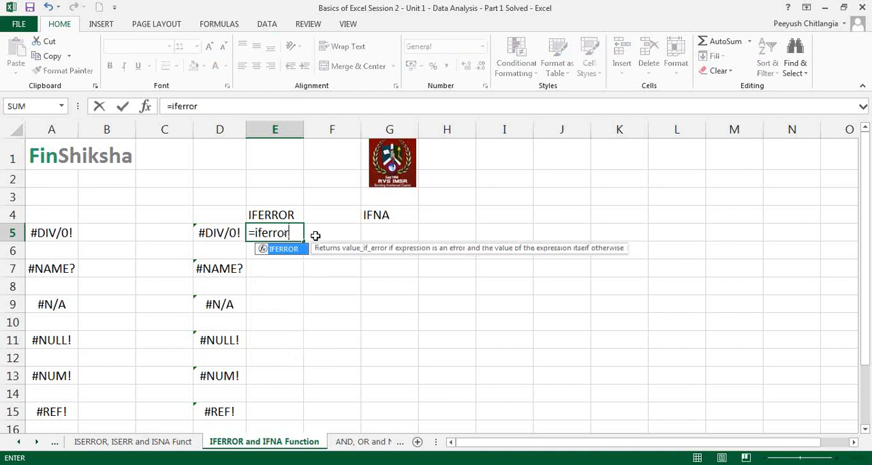
text(()
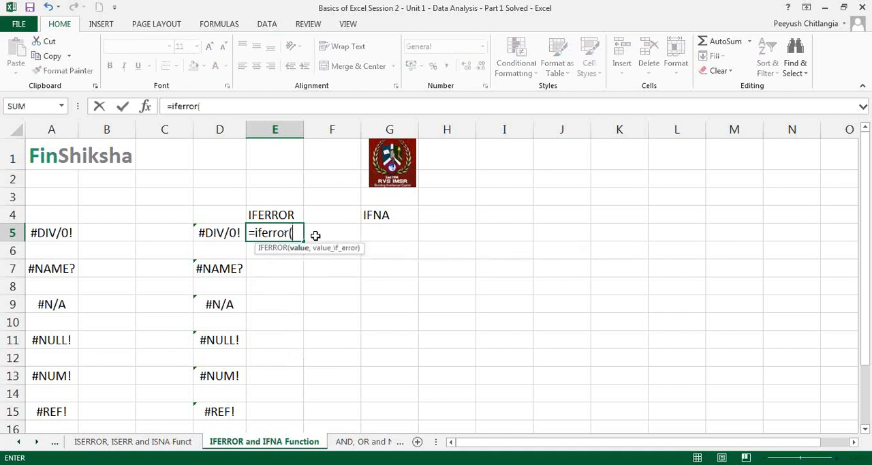
click(145, 107)
click(217, 232)
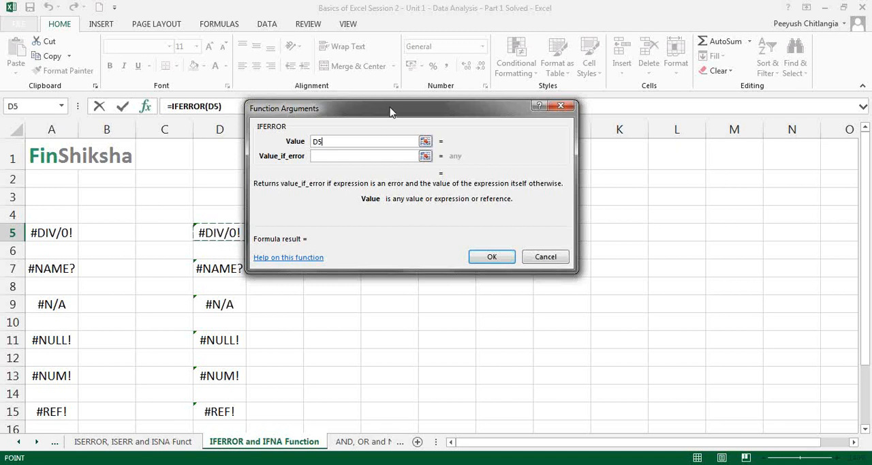
Set the formula's value_if_error argument to "Error", enter it in E5, and centre the cell's content horizontally
drag(391, 111, 427, 111)
click(381, 156)
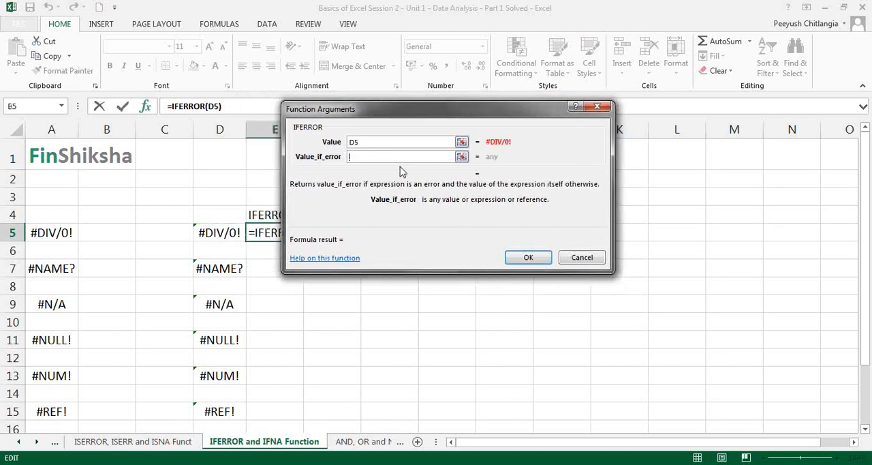
text("Error")
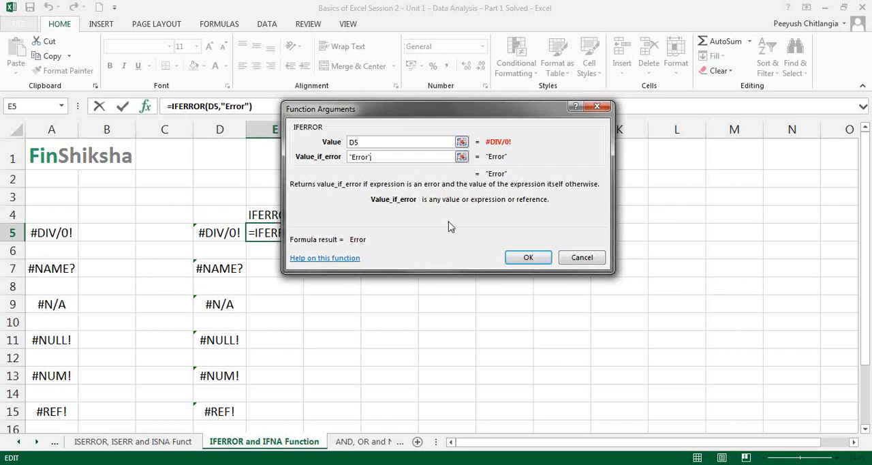
click(523, 256)
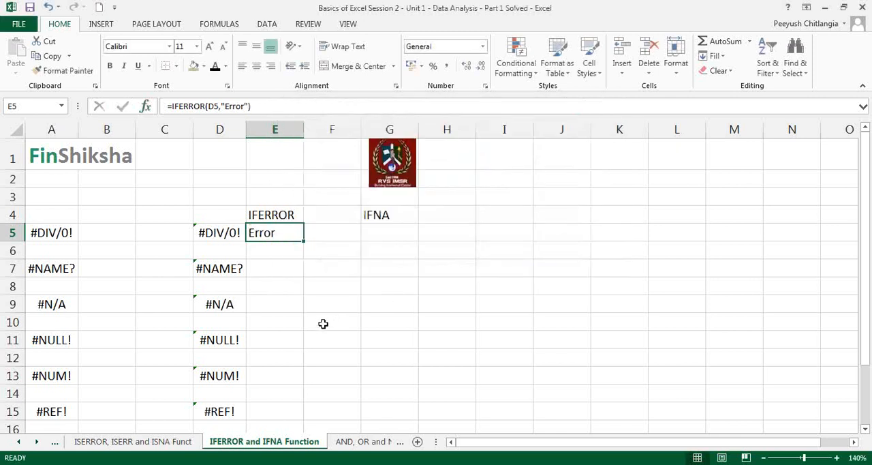
click(256, 66)
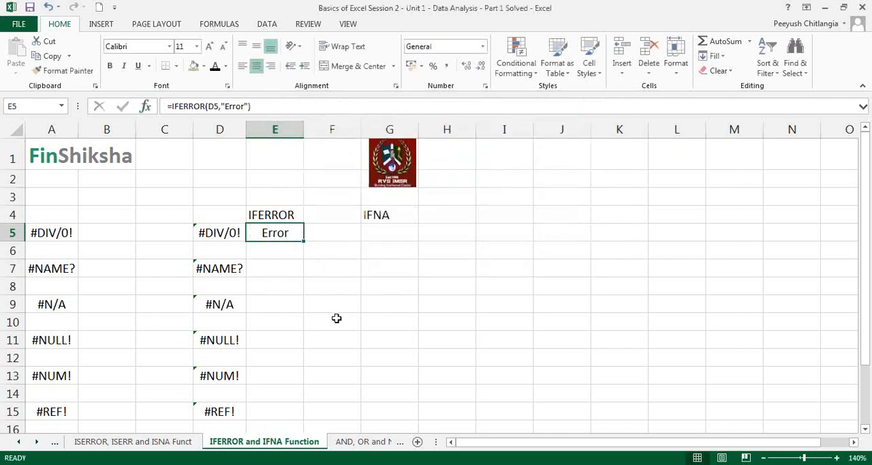
Copy the IFERROR formula from E5 into E7, E9, E11, E13 and E15
key(ctrl+c)
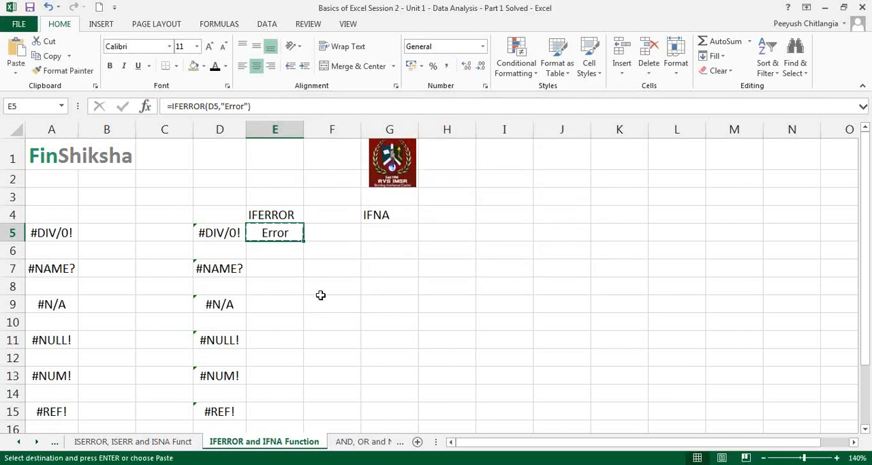
click(289, 269)
key(ctrl+v)
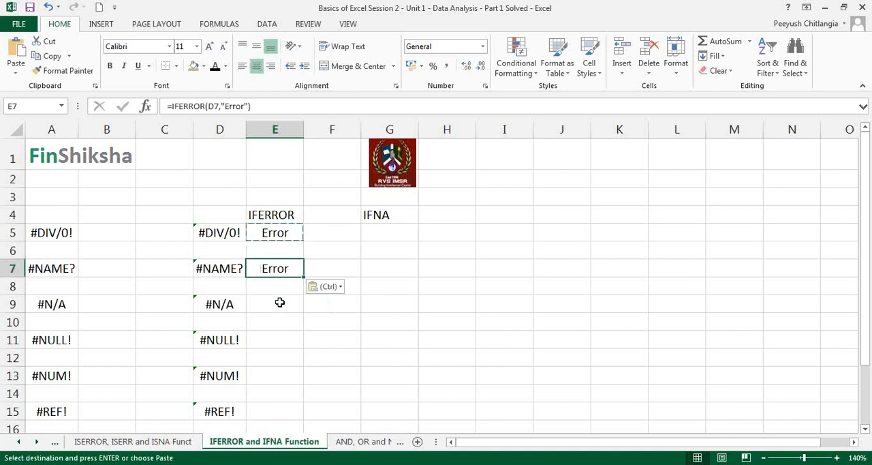
click(281, 304)
key(ctrl+v)
click(282, 337)
key(ctrl+v)
click(278, 373)
key(ctrl+v)
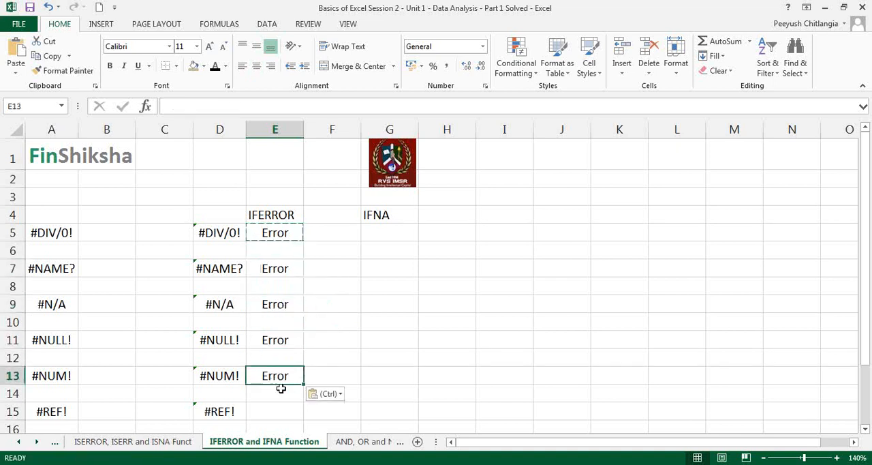
click(279, 411)
key(ctrl+v)
Paste the copied IFERROR formula into E17 and E19 beside the #VALUE! and ###### examples
scroll(286, 285, down, 4)
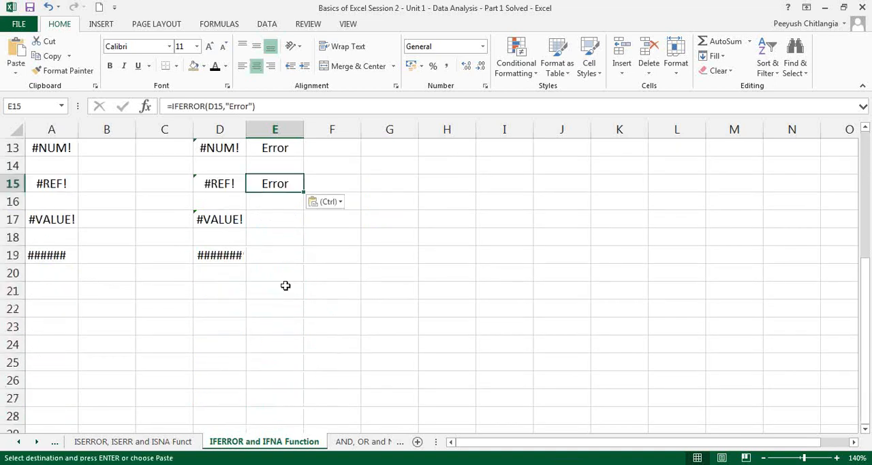
click(277, 225)
key(ctrl+v)
click(278, 258)
key(ctrl+v)
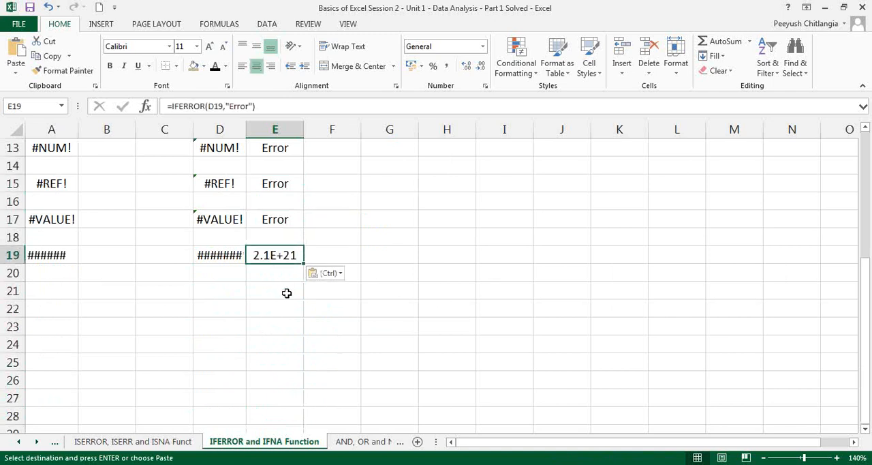
Inspect the IFERROR formula in E19 beside the ###### example and leave it as it is
double_click(286, 256)
key(Escape)
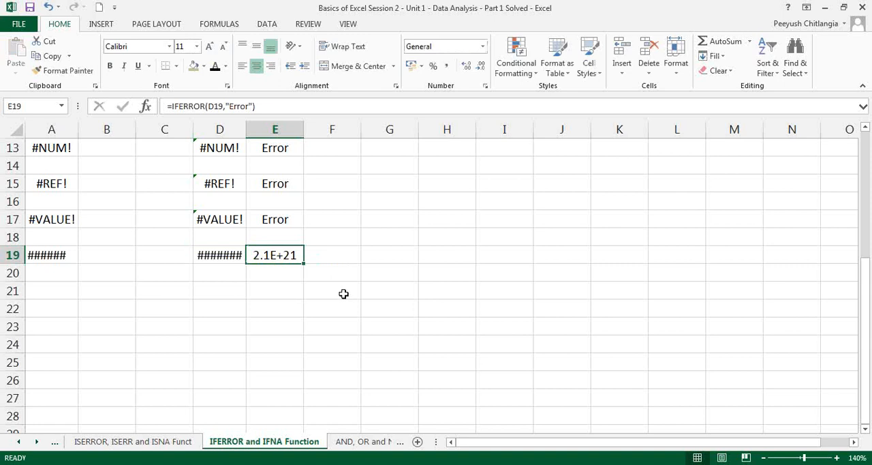
Start an IFNA formula in G5 under the IFNA heading with D5 as its value argument
scroll(343, 294, up, 3)
scroll(343, 294, up, 1)
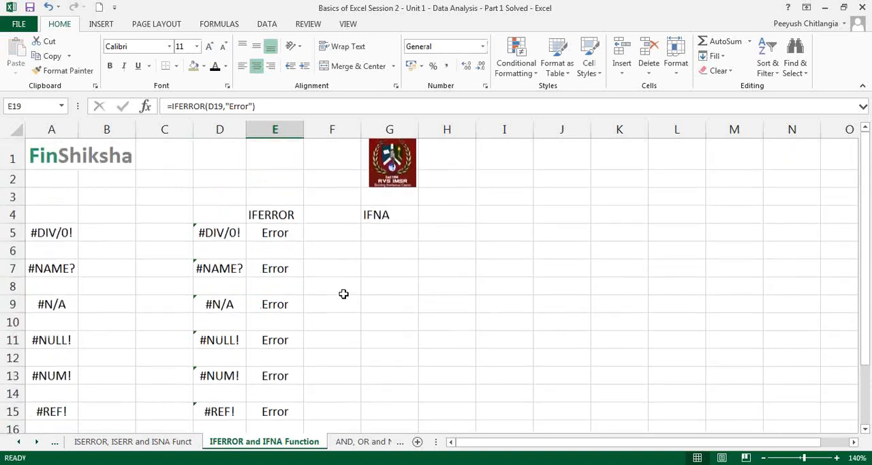
click(388, 236)
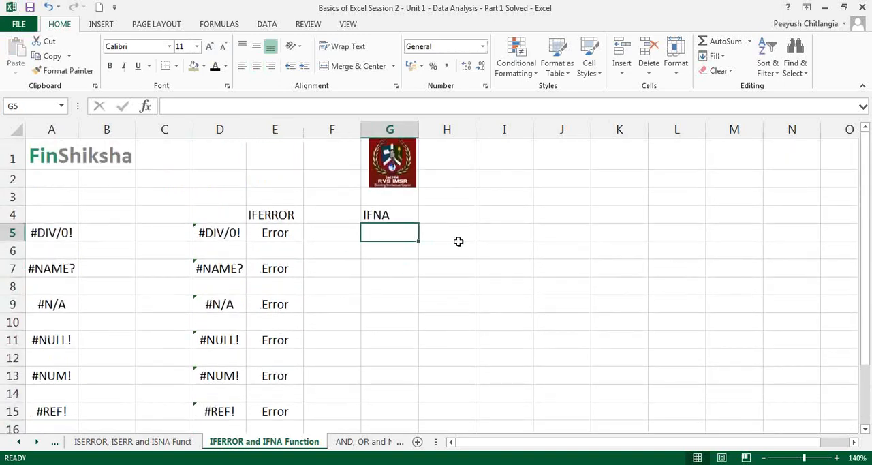
text(=ifna)
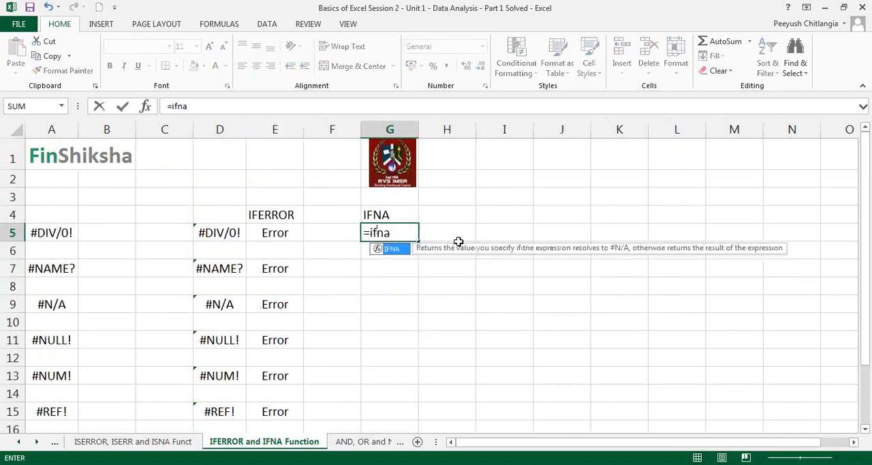
key(Tab)
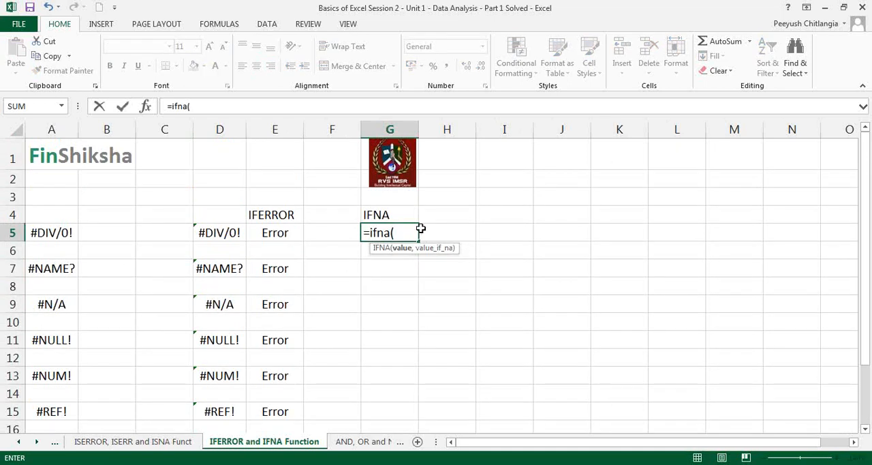
click(147, 107)
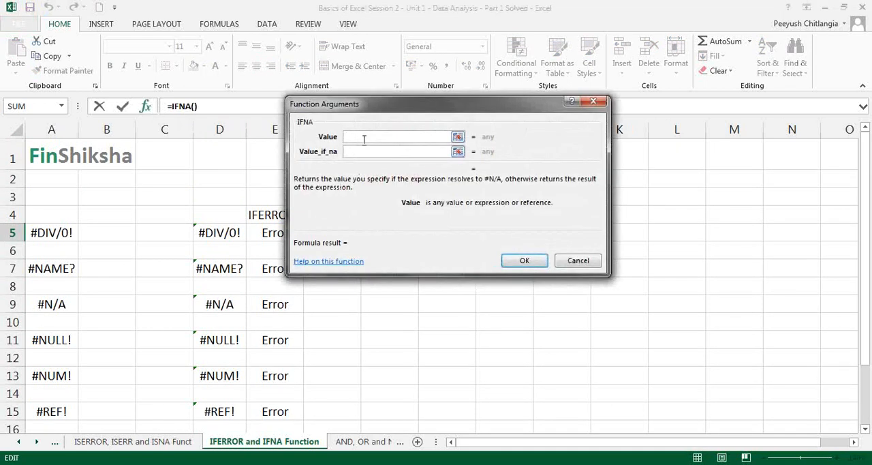
click(225, 233)
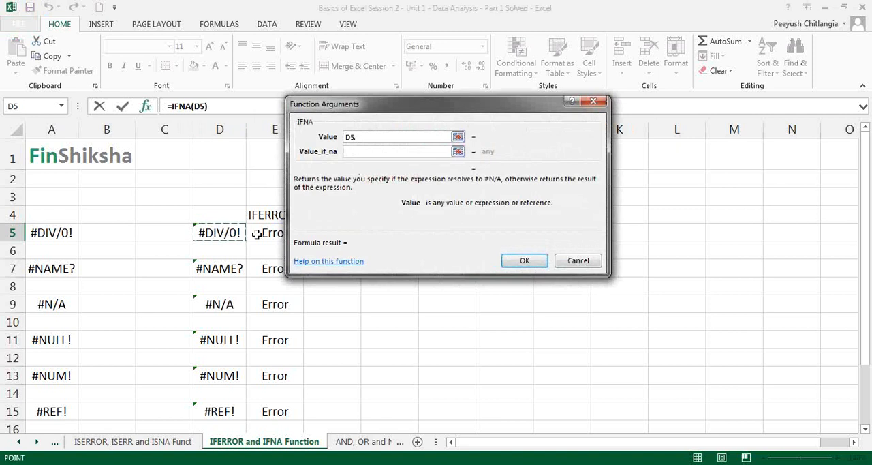
click(359, 152)
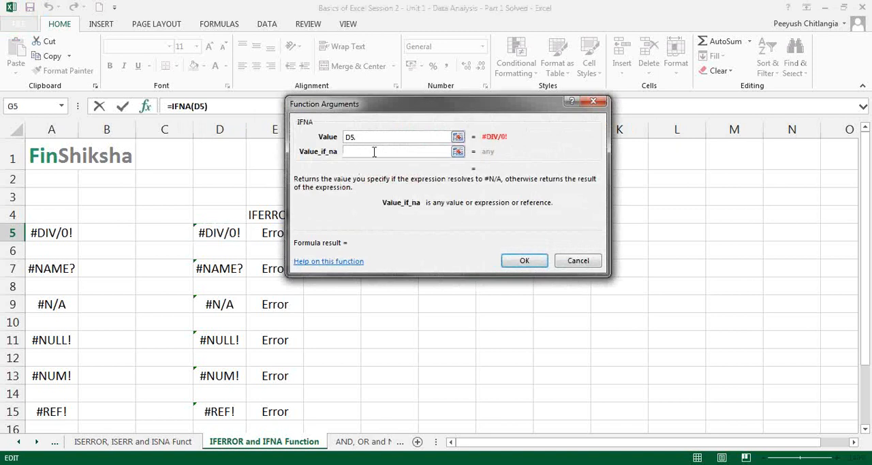
Set the IFNA formula's value_if_na argument to "Data Not Available" and enter the formula in G5
text("Data Not Avaiable)
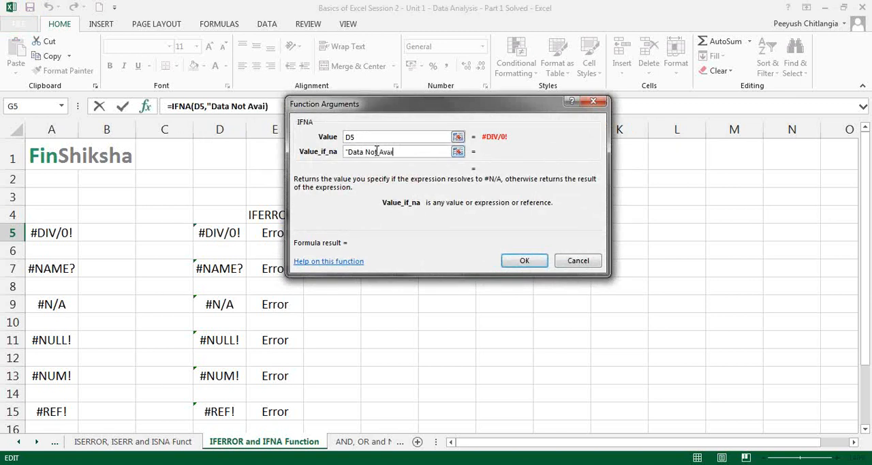
key(BackSpace)
key(BackSpace)
key(BackSpace)
key(BackSpace)
text(lable")
key(Return)
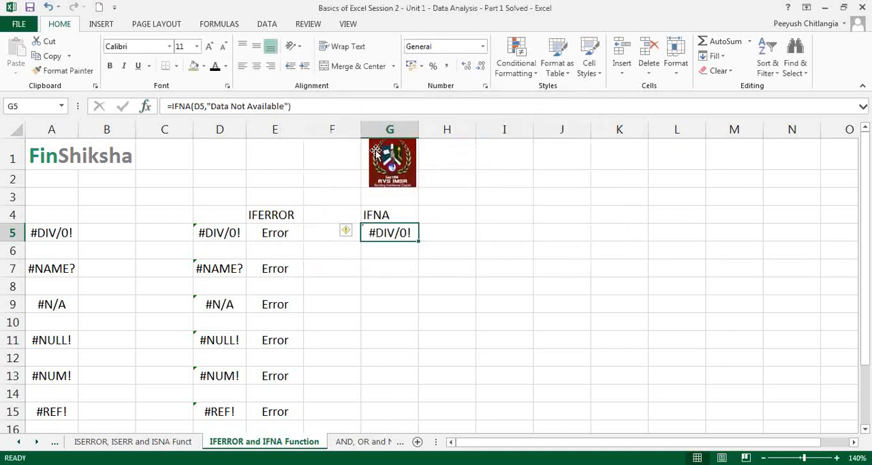
Copy the IFNA formula from G5 into G7, G9, G11, G13 and G15
key(ctrl+c)
click(401, 270)
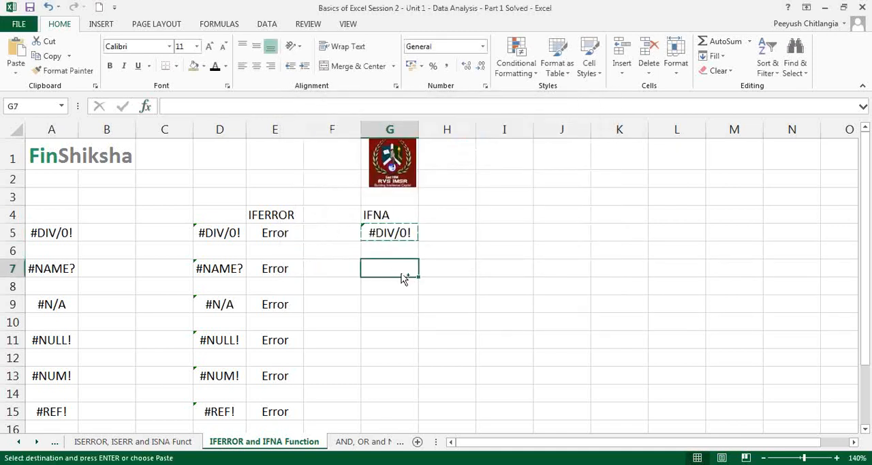
key(ctrl+v)
click(394, 301)
key(ctrl+v)
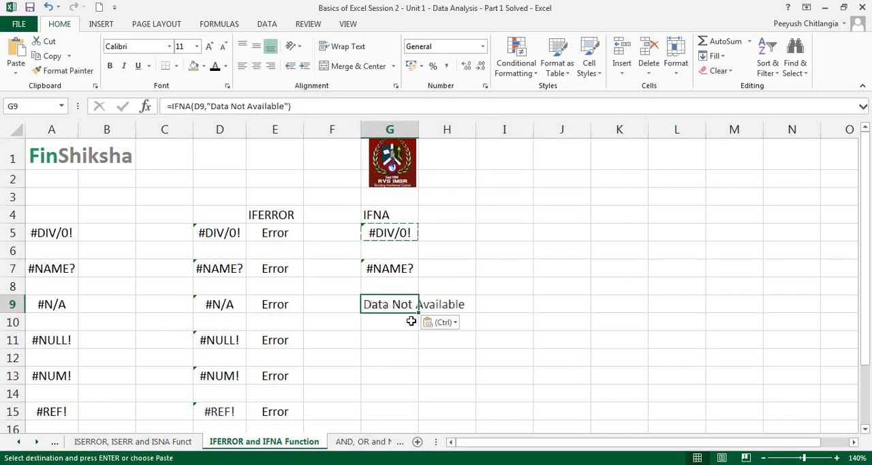
click(400, 338)
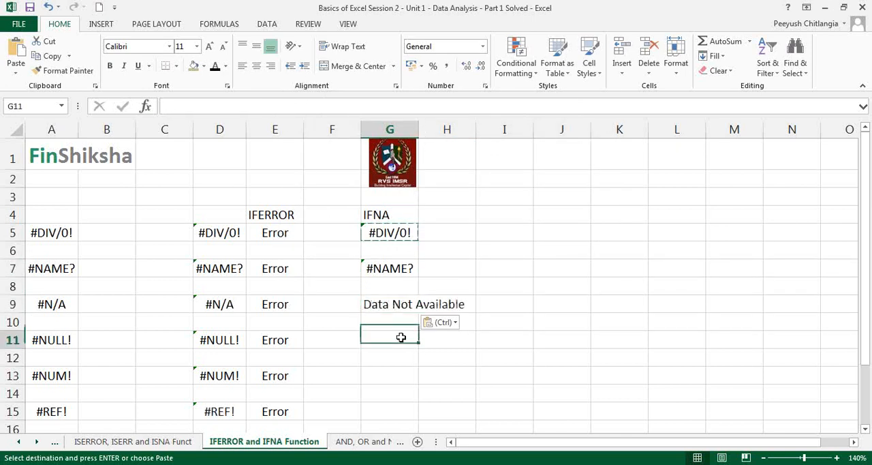
key(ctrl+v)
click(389, 377)
key(ctrl+v)
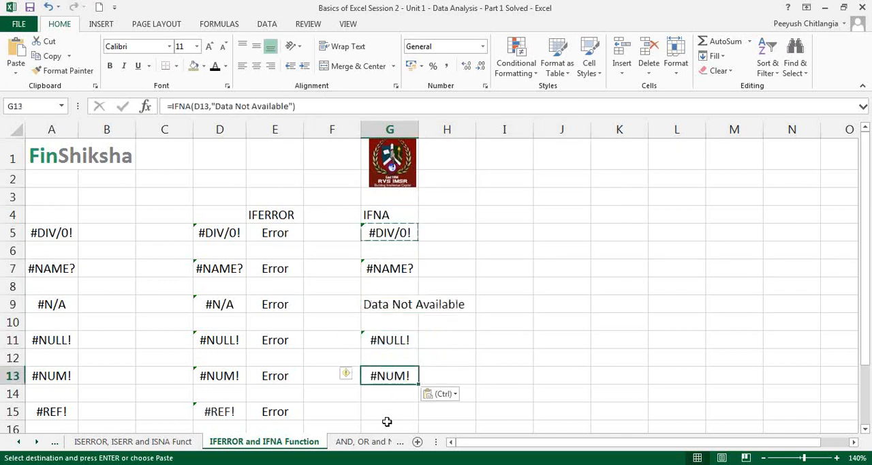
click(394, 410)
key(ctrl+v)
Paste the IFNA formula into G17 and copy it from there into G19 beside the ###### example
scroll(391, 422, down, 2)
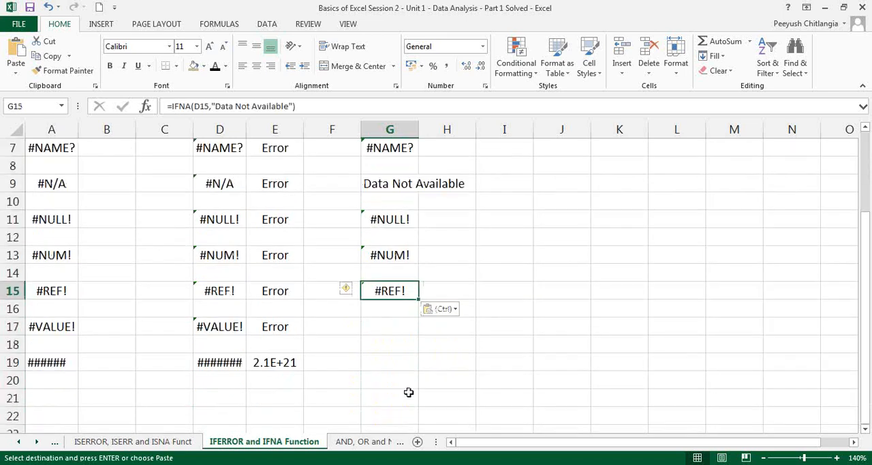
click(388, 327)
key(ctrl+v)
key(ctrl)
click(387, 359)
click(390, 359)
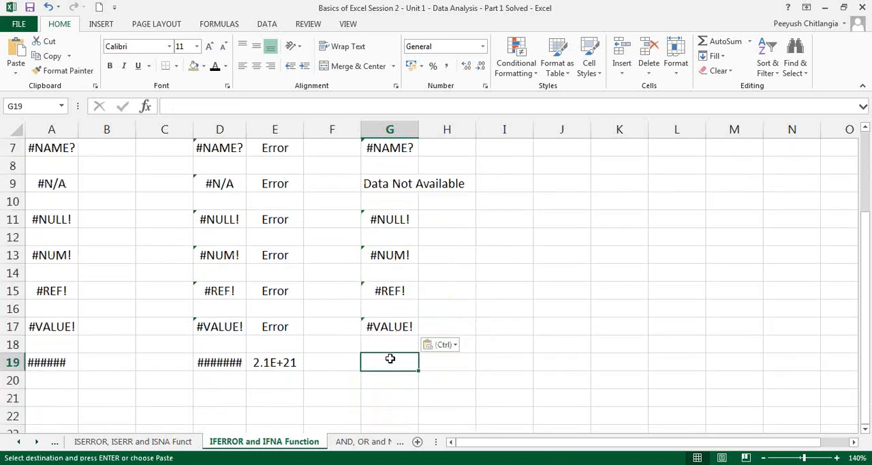
click(394, 329)
key(ctrl+c)
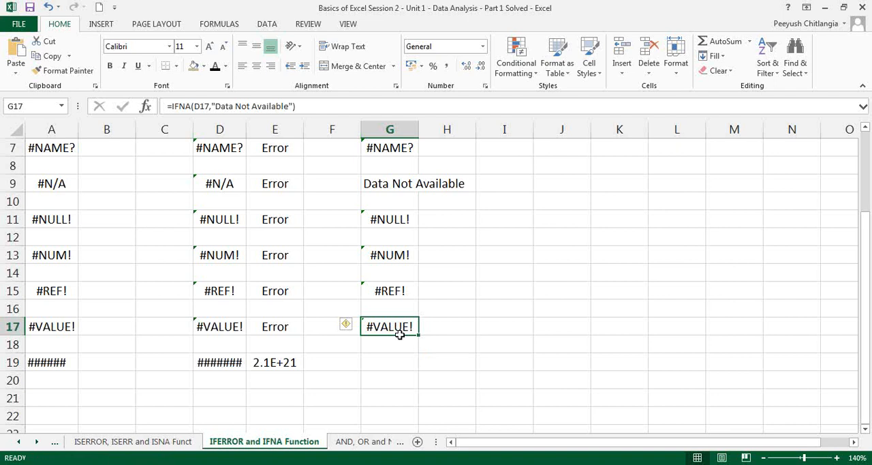
click(390, 361)
key(ctrl+v)
scroll(430, 344, up, 2)
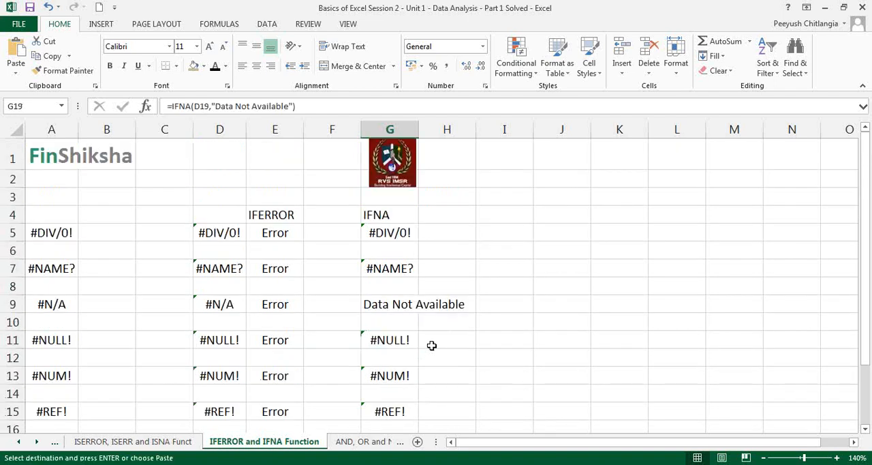
scroll(399, 277, down, 3)
key(Escape)
Review the IFNA formula in G9 beside the #N/A example and the IFERROR formula in E5
scroll(400, 276, up, 3)
click(389, 303)
double_click(389, 304)
key(Escape)
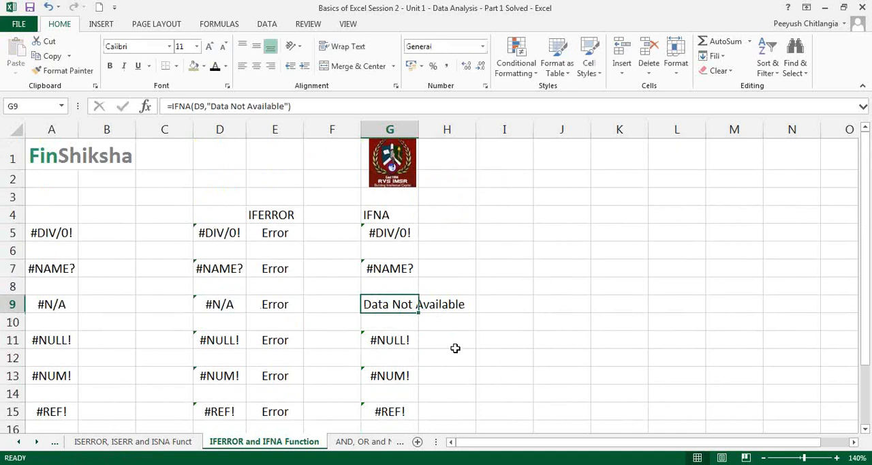
click(284, 234)
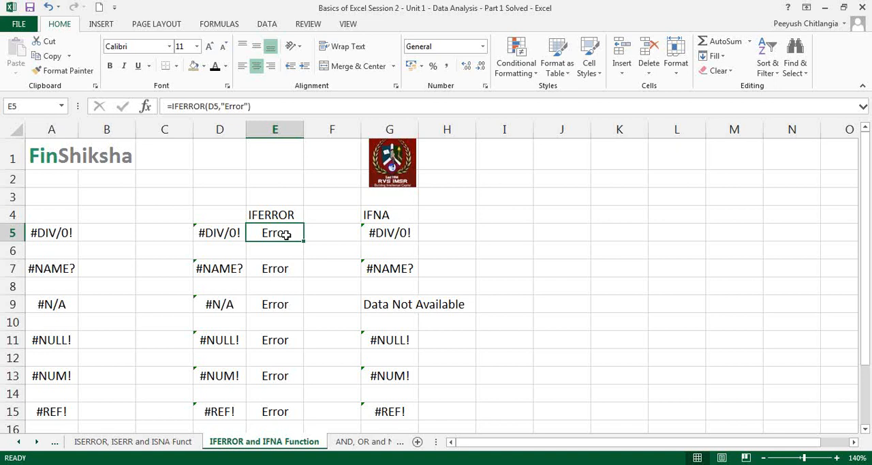
Handwrite the syntax notes iferror(where, " ") and ifna(where, " ") with the red annotation pen in the empty area beside the IFNA results
click(693, 164)
click(700, 194)
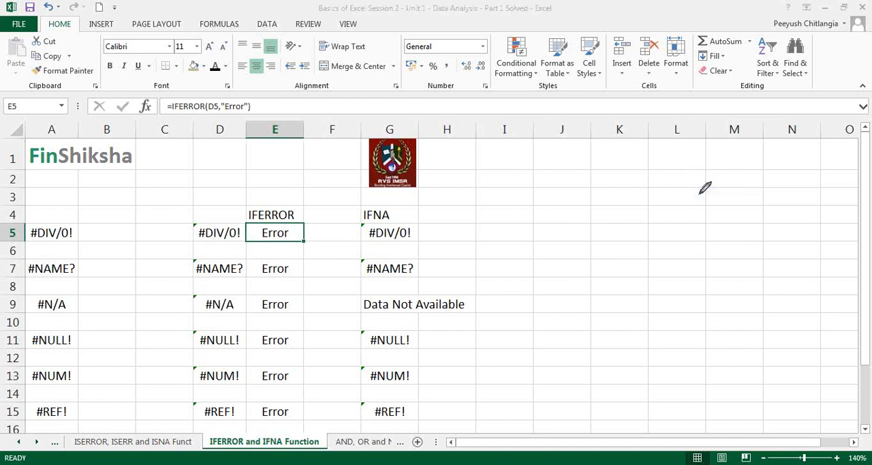
mouse_move(459, 233)
mouse_down()
mouse_move(453, 242)
mouse_move(466, 244)
mouse_move(485, 224)
mouse_move(525, 215)
mouse_up()
mouse_move(475, 277)
mouse_down()
mouse_move(475, 288)
mouse_move(533, 267)
mouse_up()
mouse_move(530, 178)
mouse_down()
mouse_move(552, 228)
mouse_move(590, 197)
mouse_move(558, 192)
mouse_move(588, 181)
mouse_move(601, 184)
mouse_move(603, 199)
mouse_up()
mouse_move(545, 235)
mouse_down()
mouse_move(543, 273)
mouse_move(577, 240)
mouse_move(617, 235)
mouse_move(617, 249)
mouse_up()
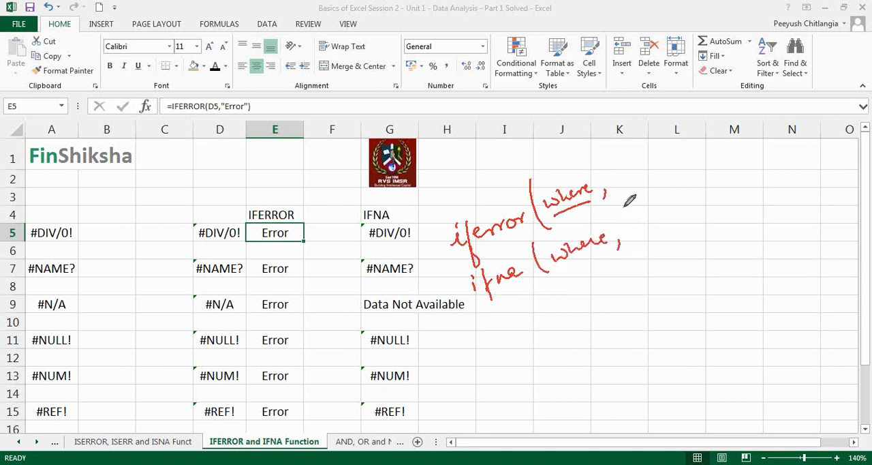
drag(608, 151, 610, 159)
drag(648, 135, 652, 141)
drag(622, 213, 621, 219)
drag(627, 211, 655, 205)
drag(661, 198, 662, 205)
drag(650, 125, 673, 224)
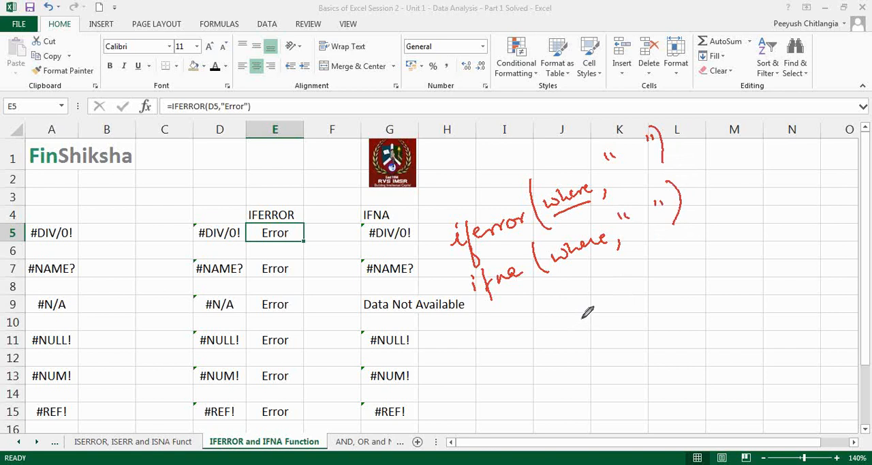
Mark D5 and D7 with arrows to G5 and G7, box G5 and G9, and add "value if yes" to the handwritten syntax
drag(240, 210, 253, 219)
mouse_move(228, 249)
mouse_down()
mouse_move(211, 277)
mouse_move(237, 252)
mouse_up()
mouse_move(229, 208)
mouse_down()
mouse_move(333, 188)
mouse_move(362, 220)
mouse_up()
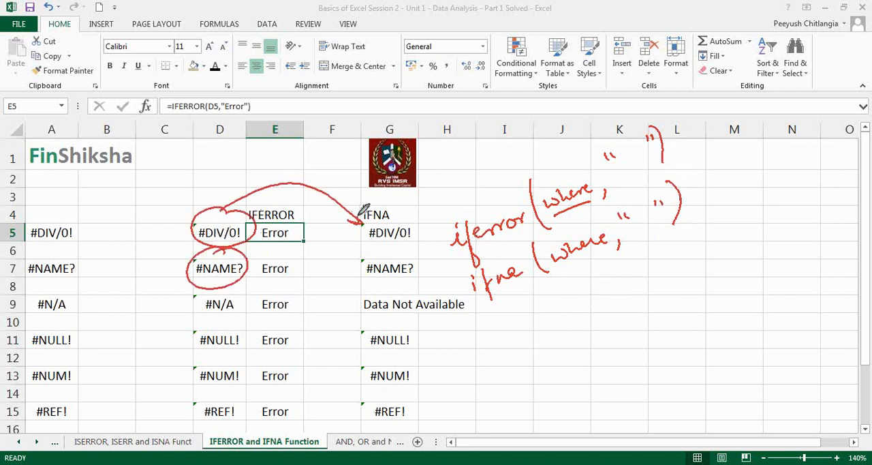
drag(248, 267, 355, 268)
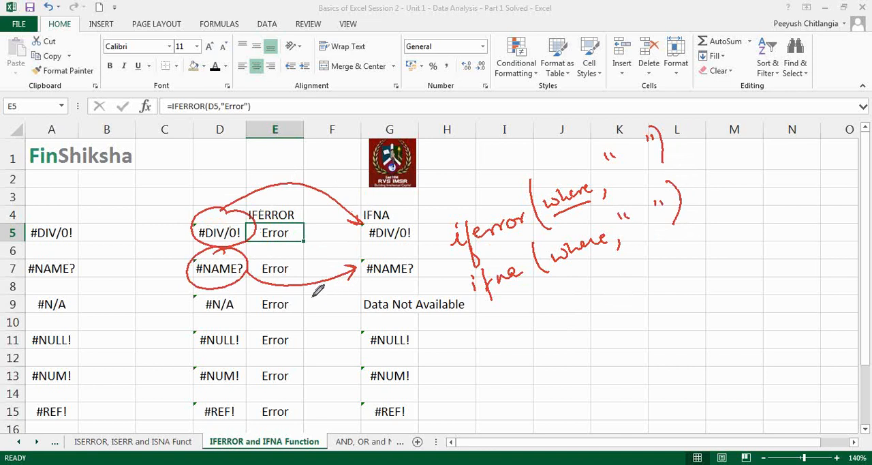
mouse_move(412, 220)
mouse_down()
mouse_move(365, 244)
mouse_move(424, 231)
mouse_move(423, 222)
mouse_up()
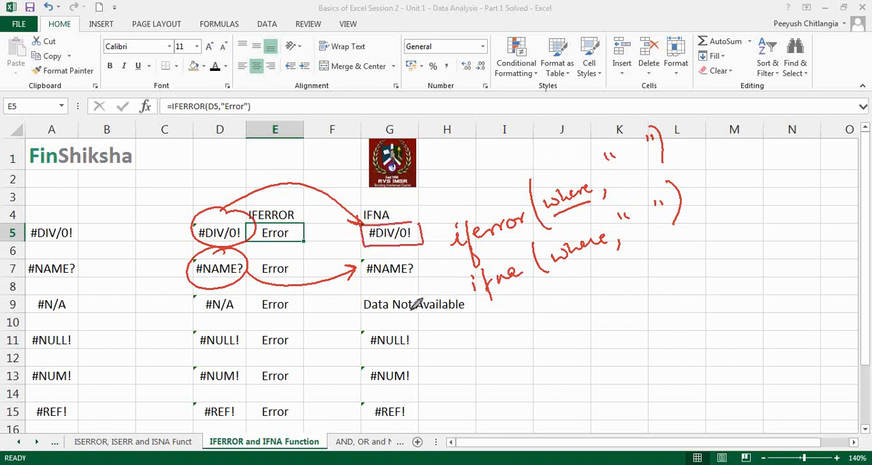
mouse_move(431, 290)
mouse_down()
mouse_move(371, 291)
mouse_move(368, 318)
mouse_move(467, 310)
mouse_move(464, 293)
mouse_up()
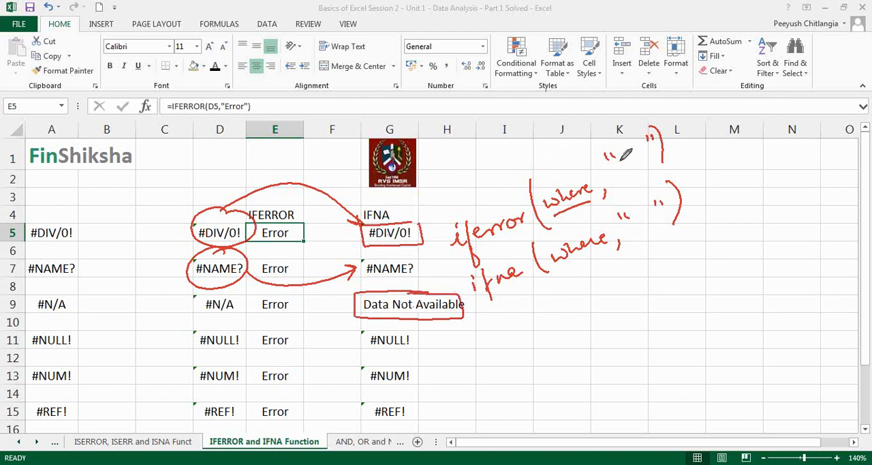
mouse_move(621, 161)
mouse_down()
mouse_move(658, 161)
mouse_move(652, 174)
mouse_move(681, 167)
mouse_up()
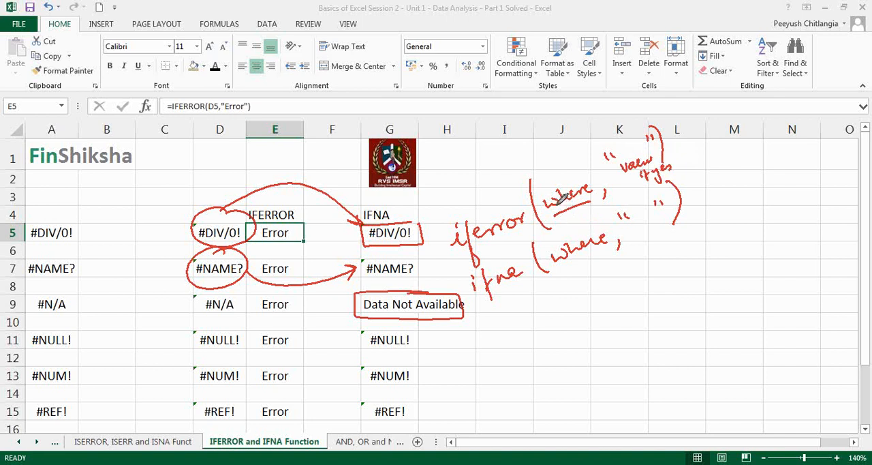
click(699, 242)
Change the value_if_error argument of the IFERROR formula in E5 to the number 1
double_click(279, 233)
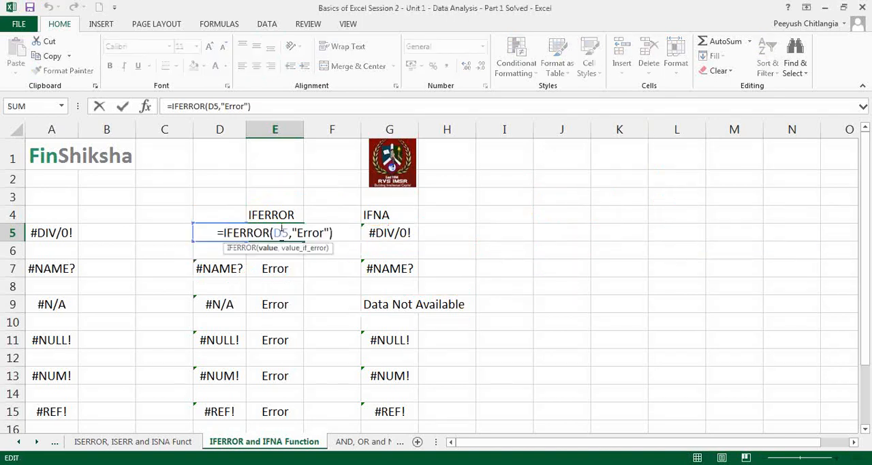
drag(291, 233, 331, 234)
text(1)
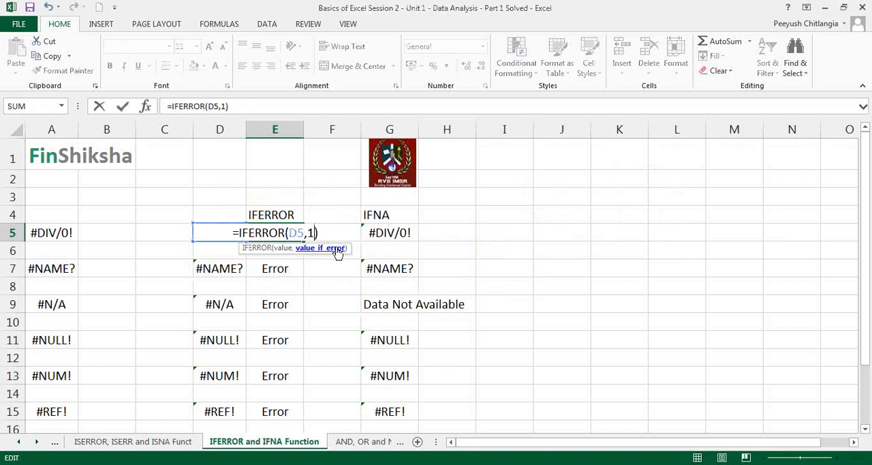
key(Return)
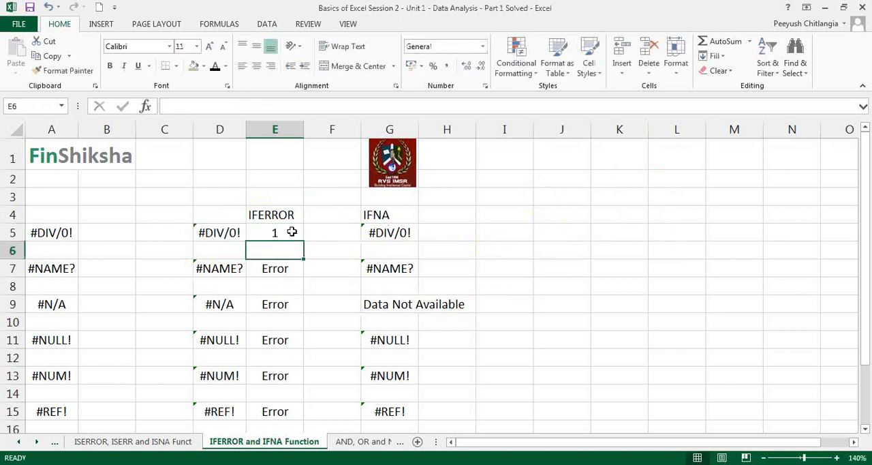
Copy the edited IFERROR formula from E5 into E7 and E9, and select E5:E9
click(291, 235)
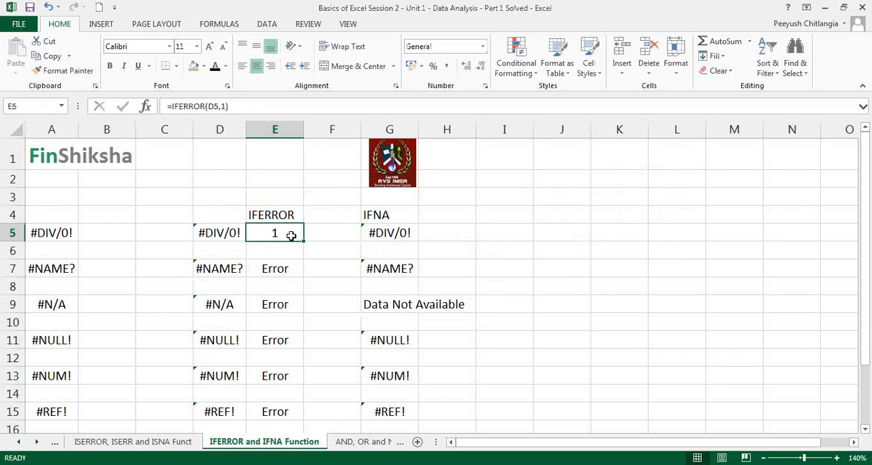
key(ctrl+c)
click(297, 268)
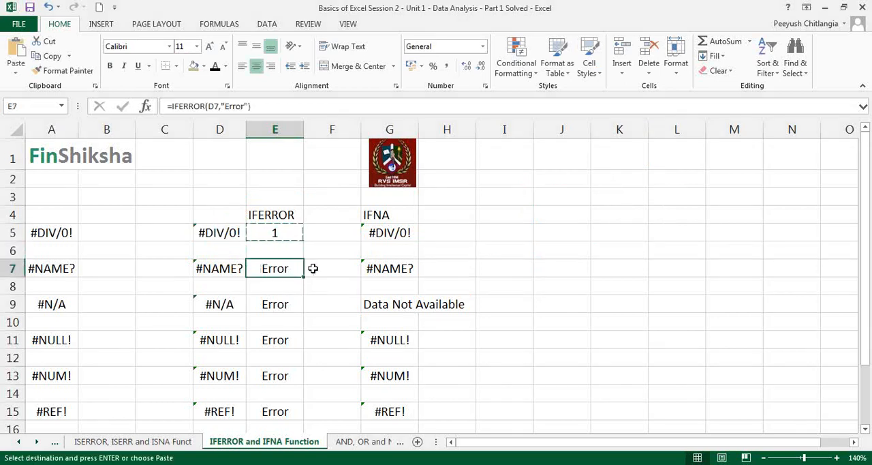
key(ctrl+v)
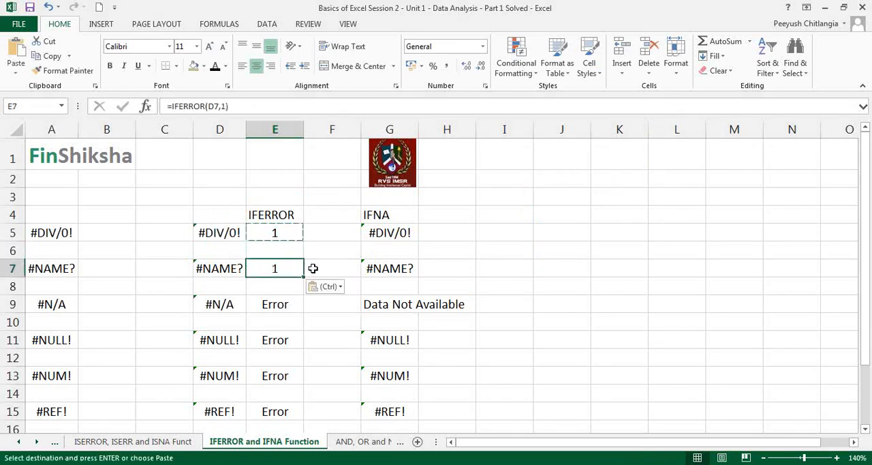
ctrl+click(276, 304)
key(ctrl+v)
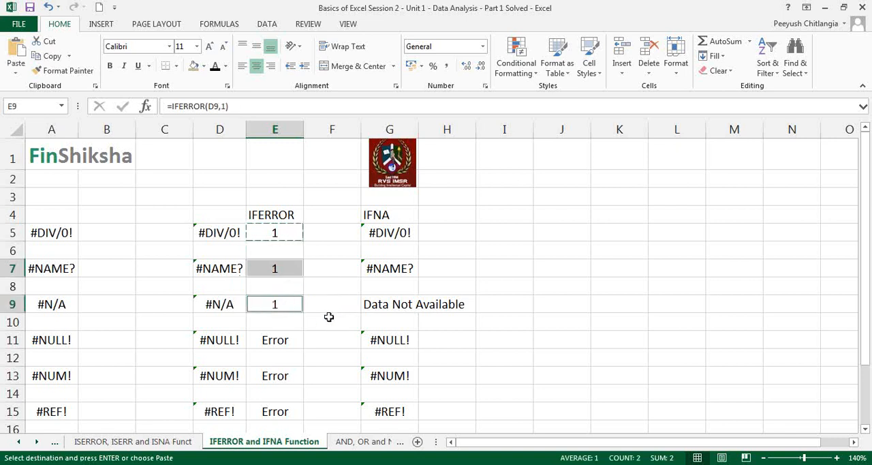
key(Escape)
drag(295, 230, 294, 303)
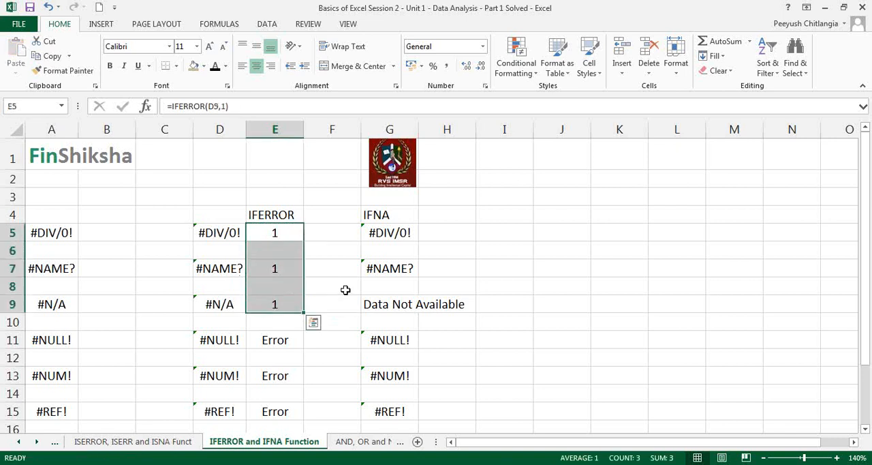